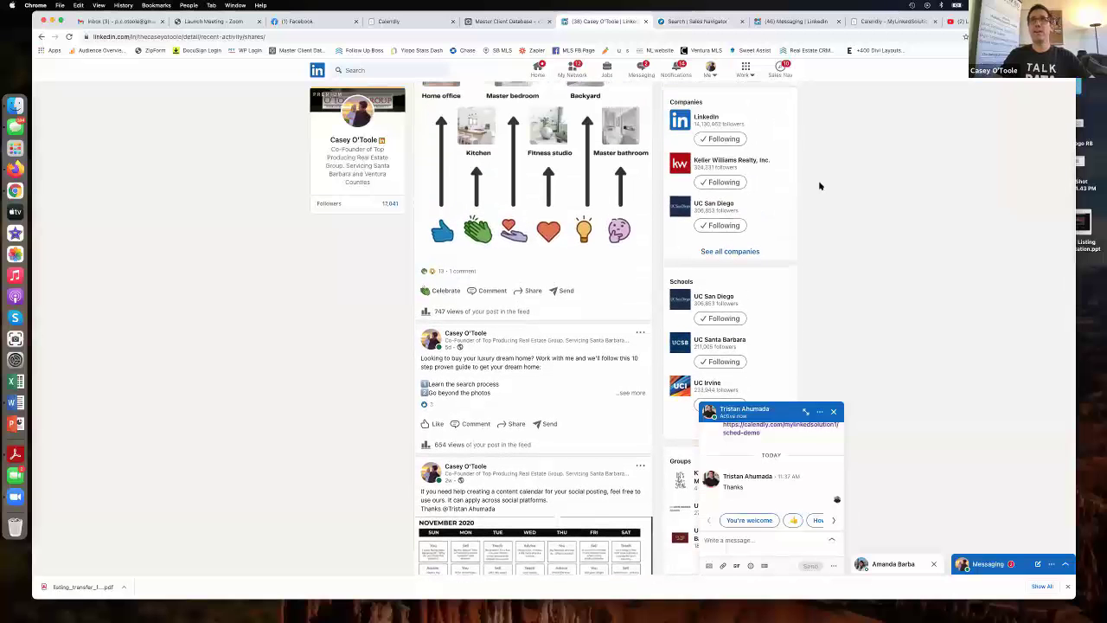
scroll(811, 192, up, 2)
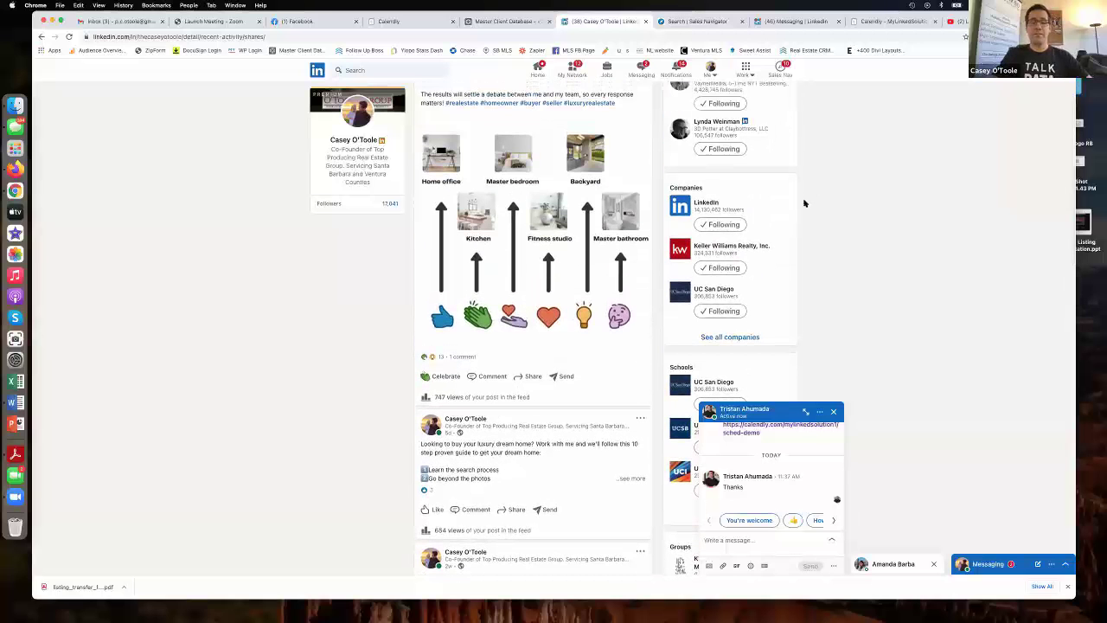
scroll(803, 203, up, 1)
scroll(837, 207, up, 1)
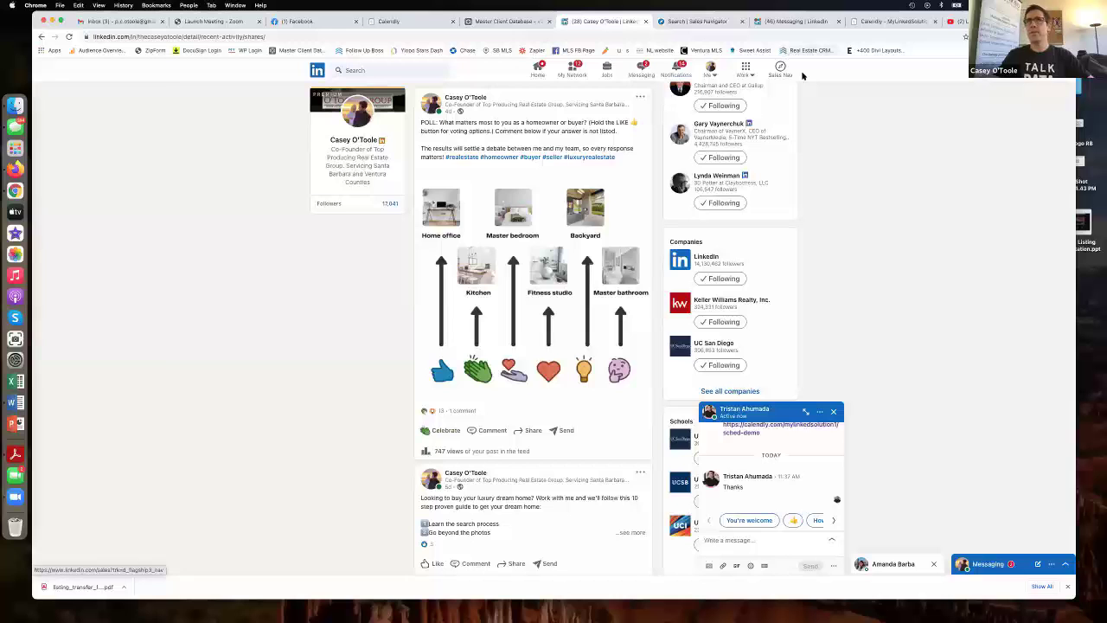
scroll(802, 77, up, 1)
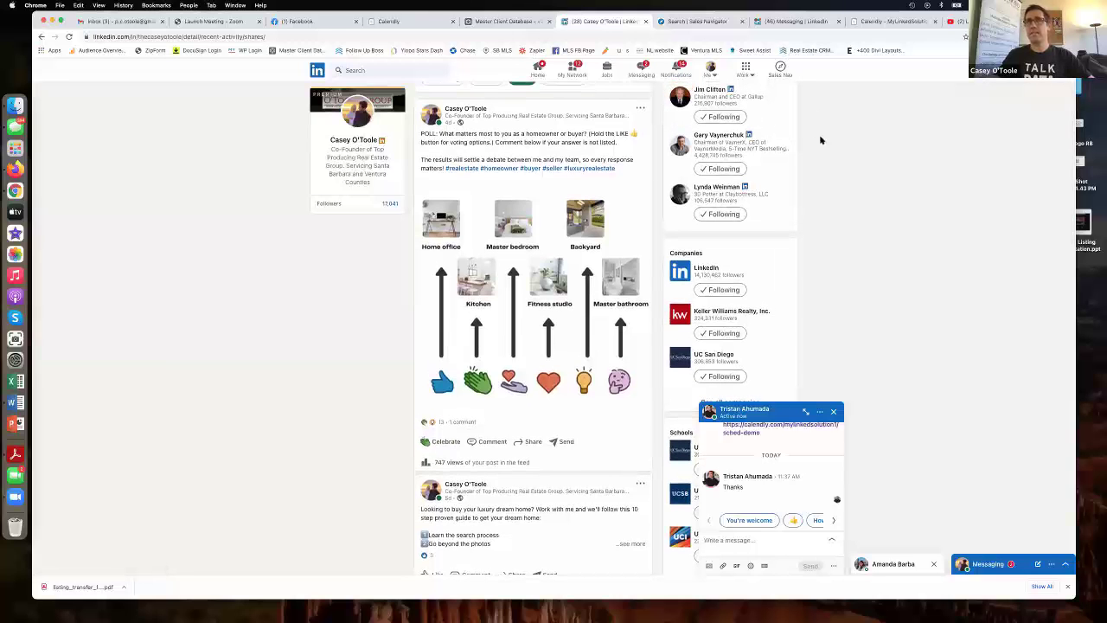
scroll(846, 216, up, 3)
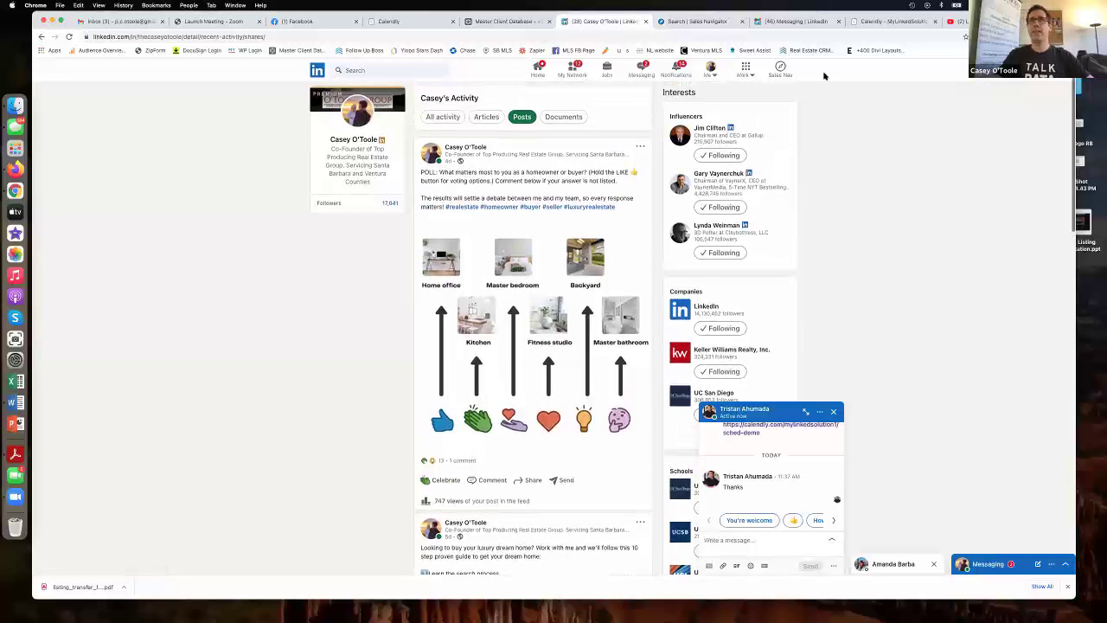
Step: Switch to the Sales Navigator people search and open the full set of lead filters
click(692, 20)
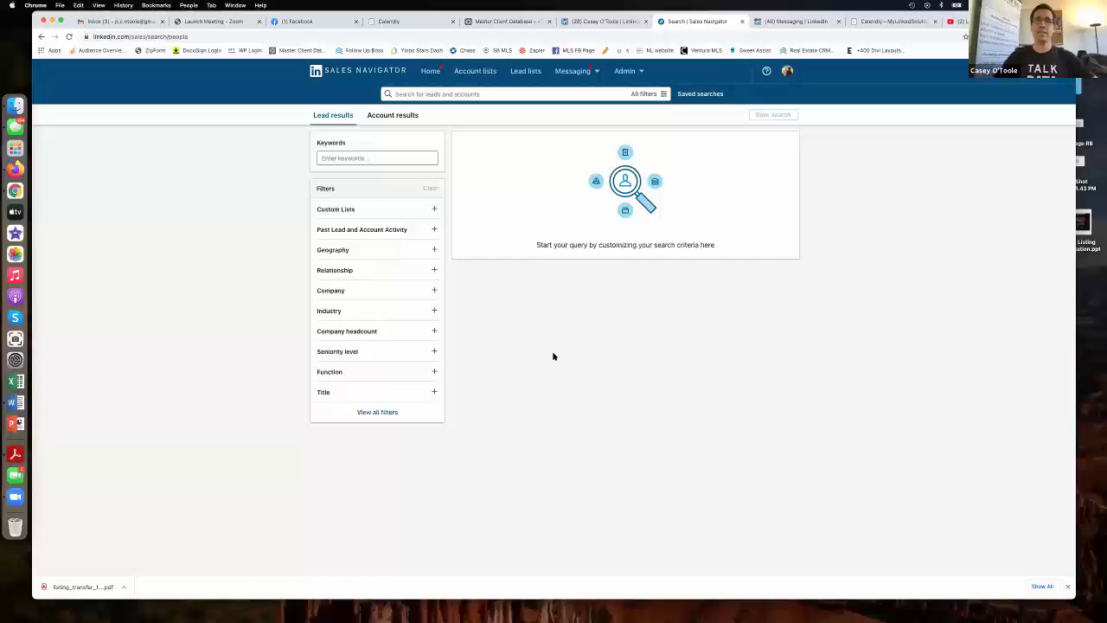
click(664, 95)
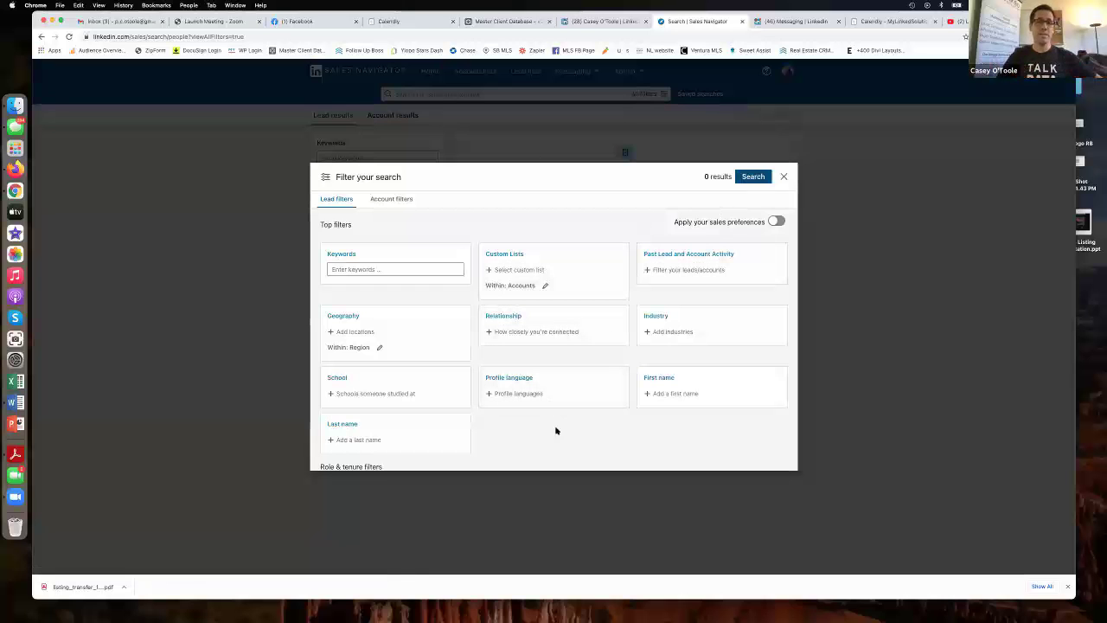
scroll(603, 381, down, 1)
scroll(700, 307, down, 2)
scroll(683, 320, up, 2)
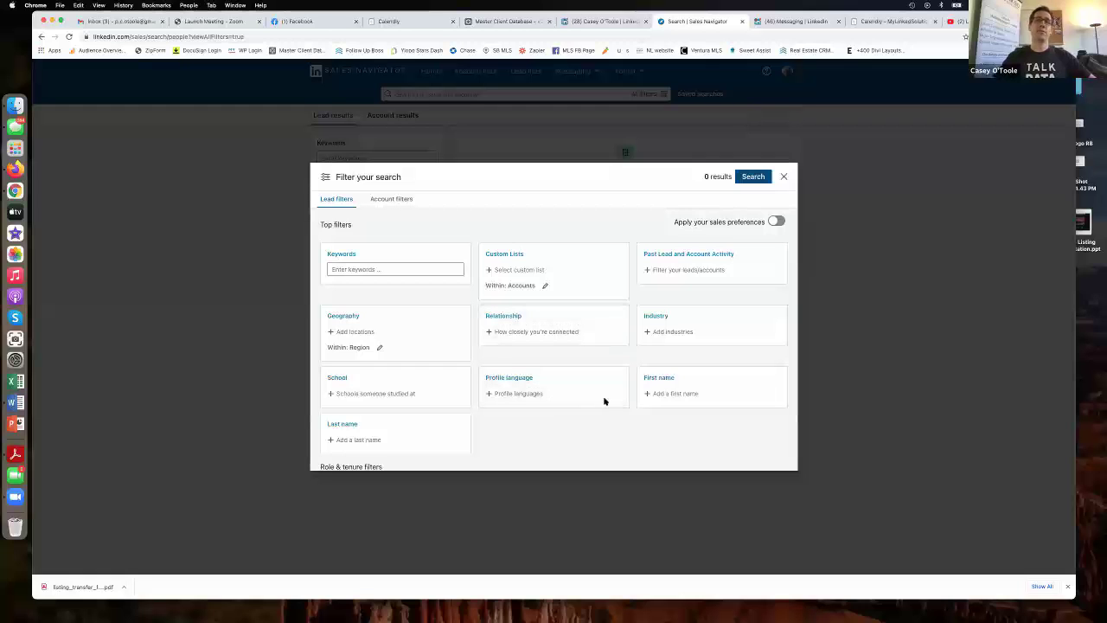
Step: Add Real Estate, Commercial Real Estate and Banking to the Industry filter
click(703, 331)
text(re)
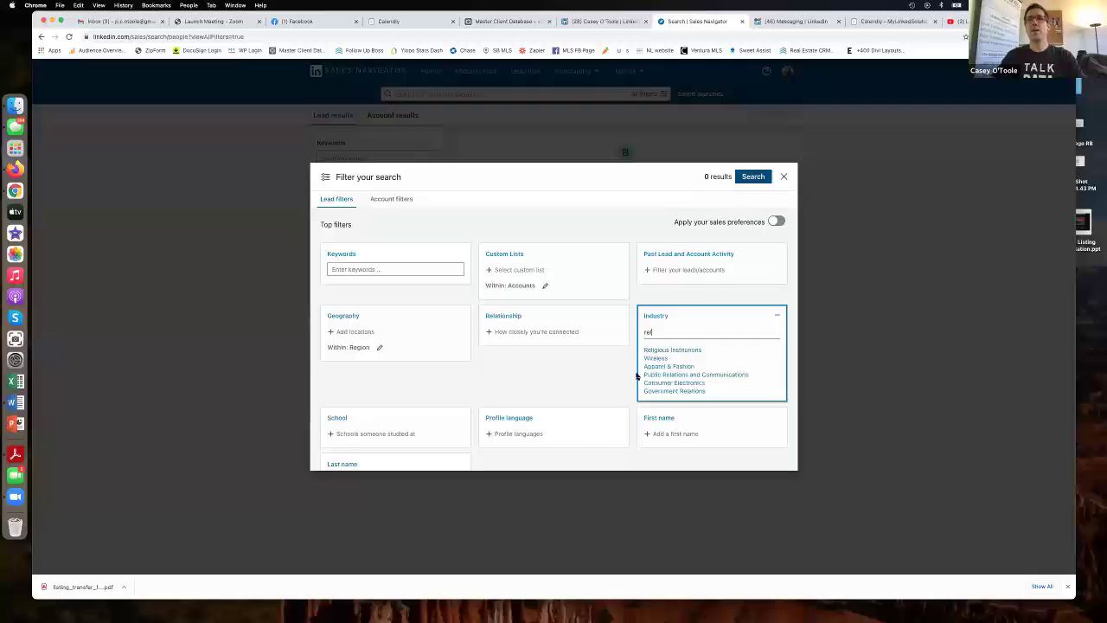
text(a)
click(657, 349)
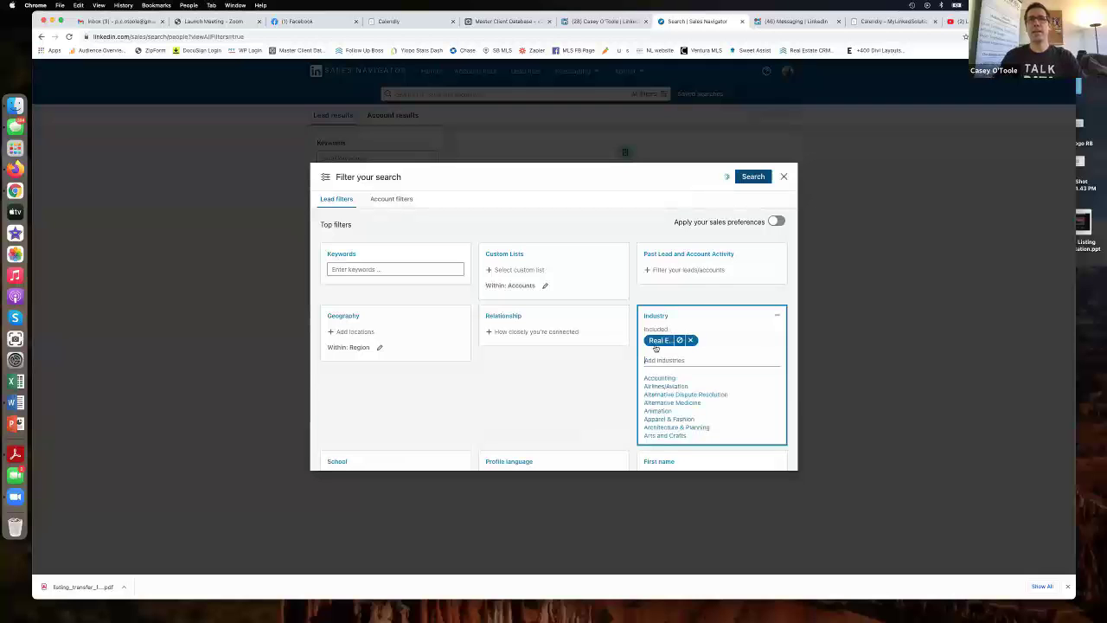
text(commer)
click(661, 378)
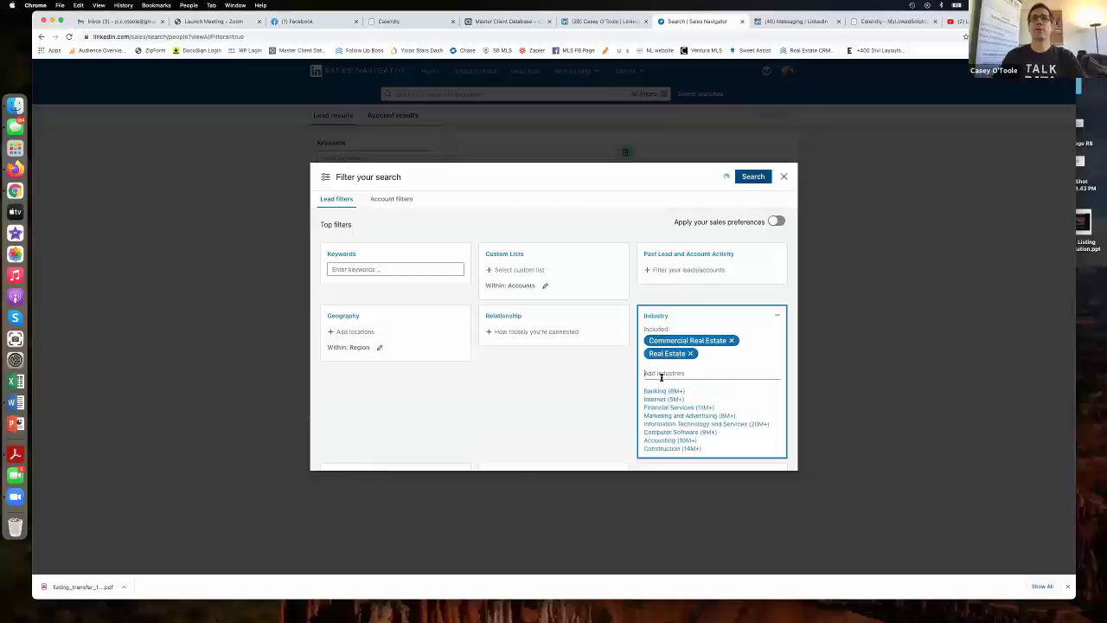
text(bank)
click(662, 390)
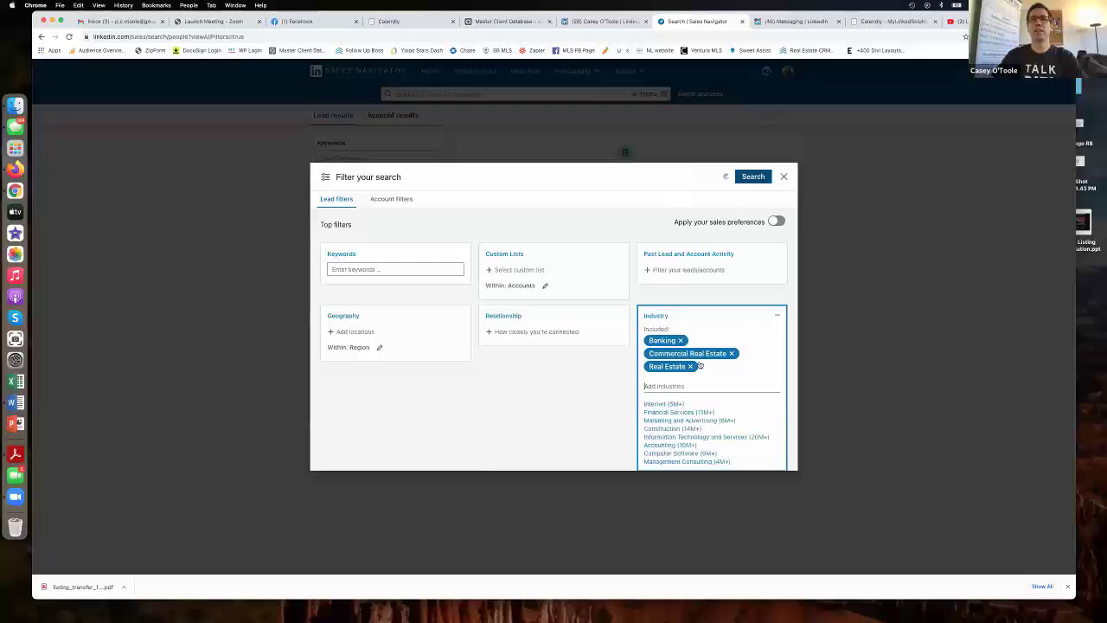
Step: Change the Banking, Real Estate and Commercial Real Estate industries from included to excluded
click(671, 340)
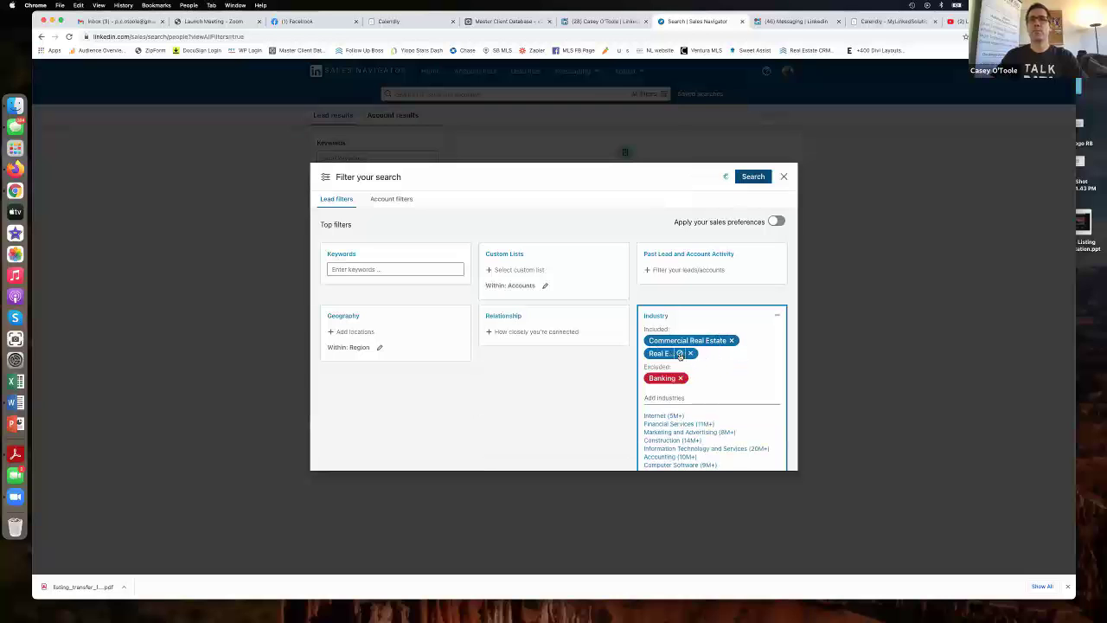
click(680, 354)
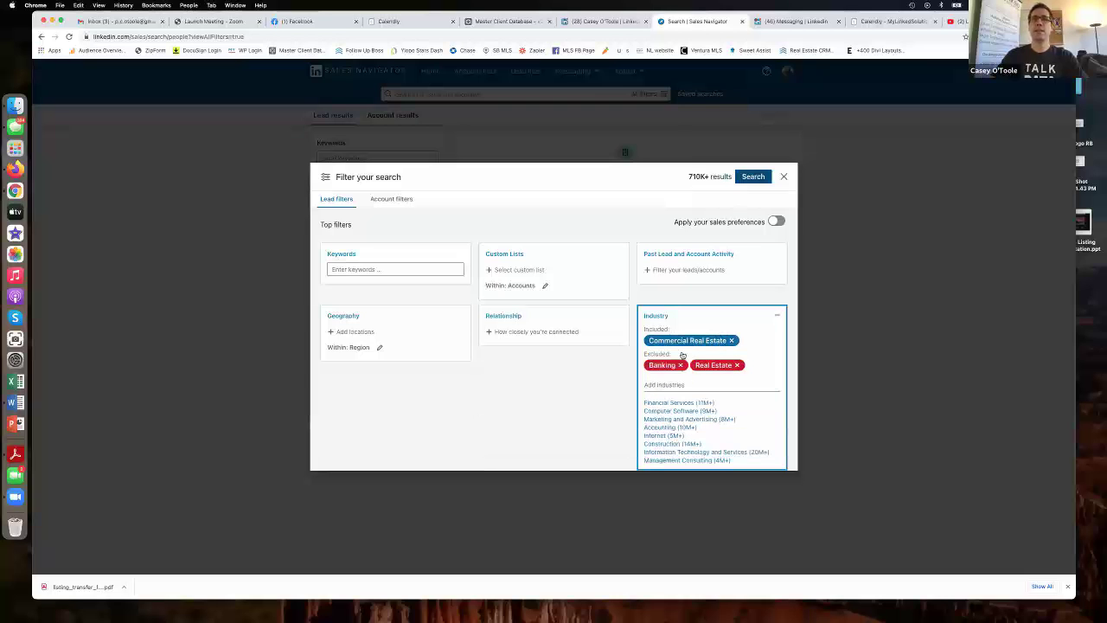
click(719, 341)
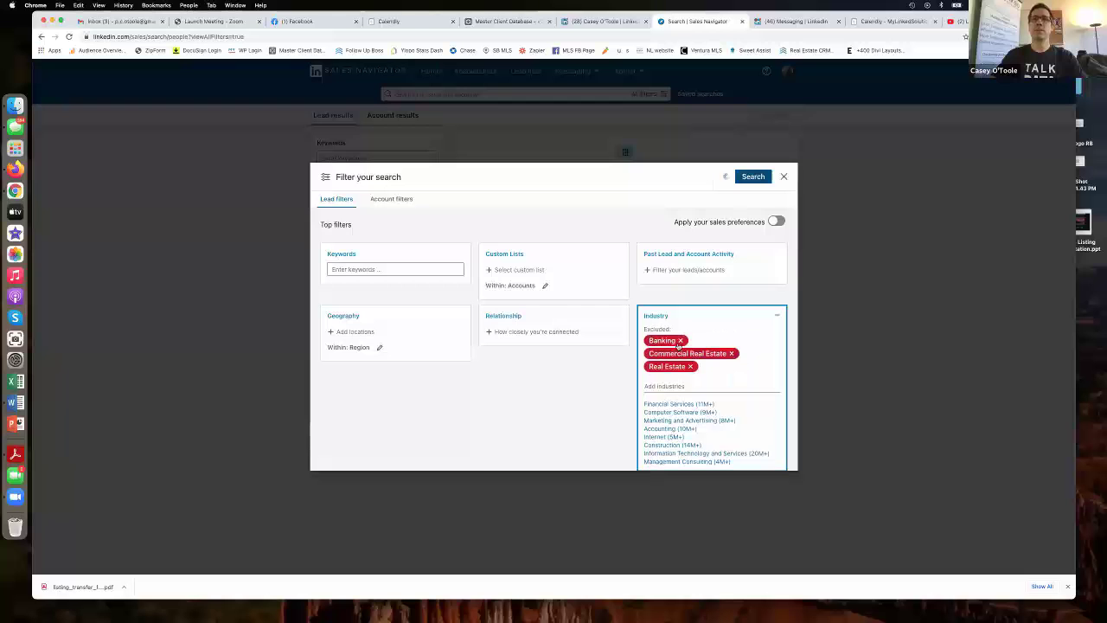
Step: Set the Geography filter to the region Malibu, California, United States
click(374, 331)
text(malib)
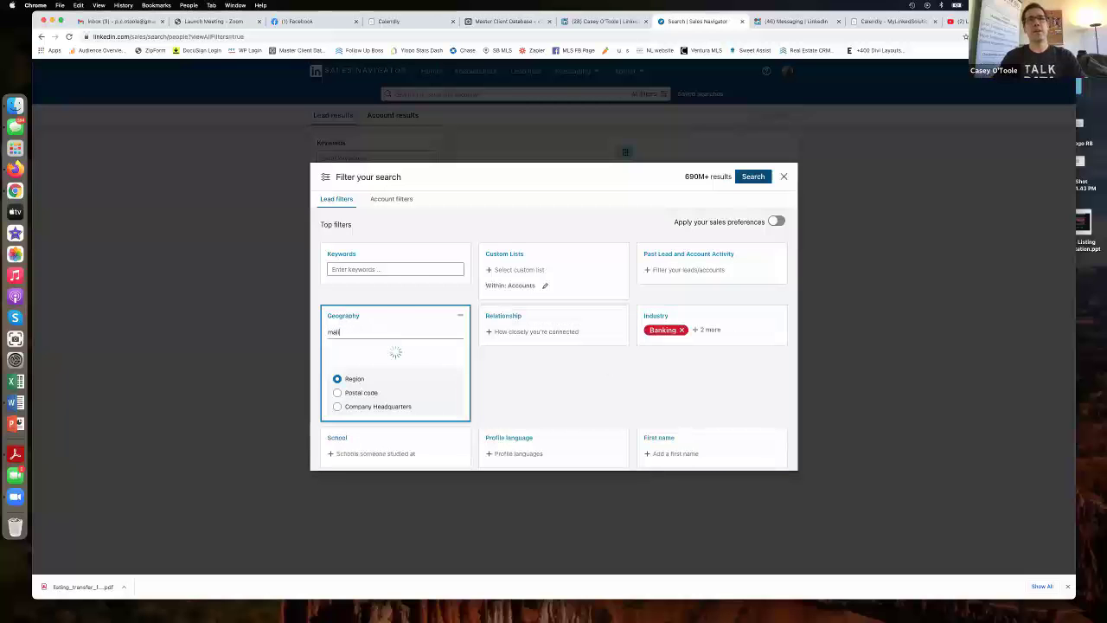
click(374, 351)
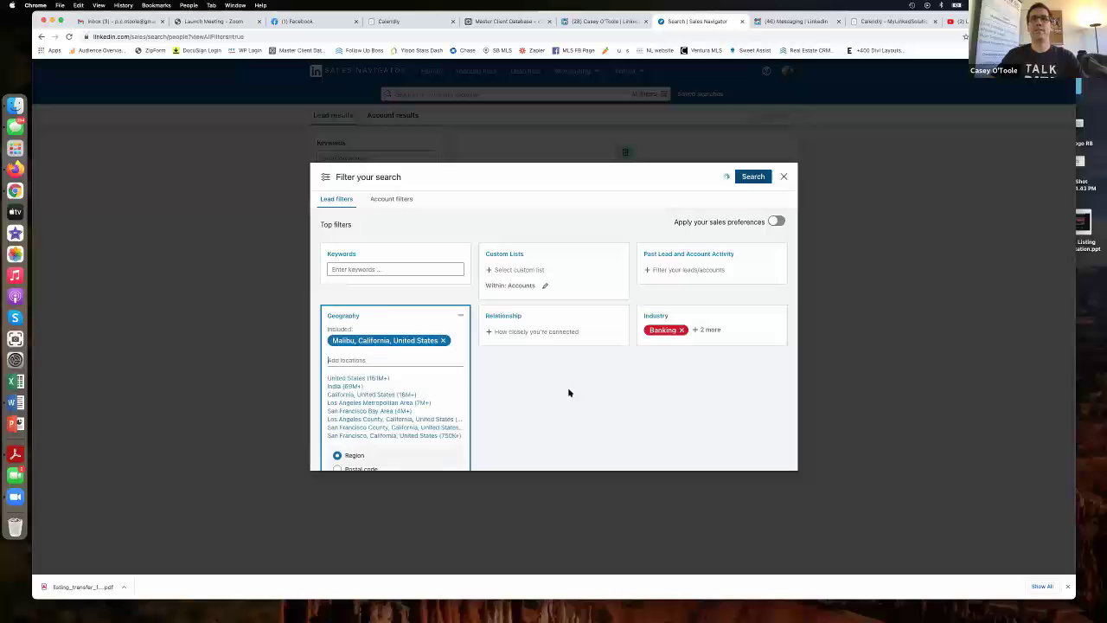
click(568, 390)
scroll(614, 315, down, 2)
scroll(605, 346, up, 1)
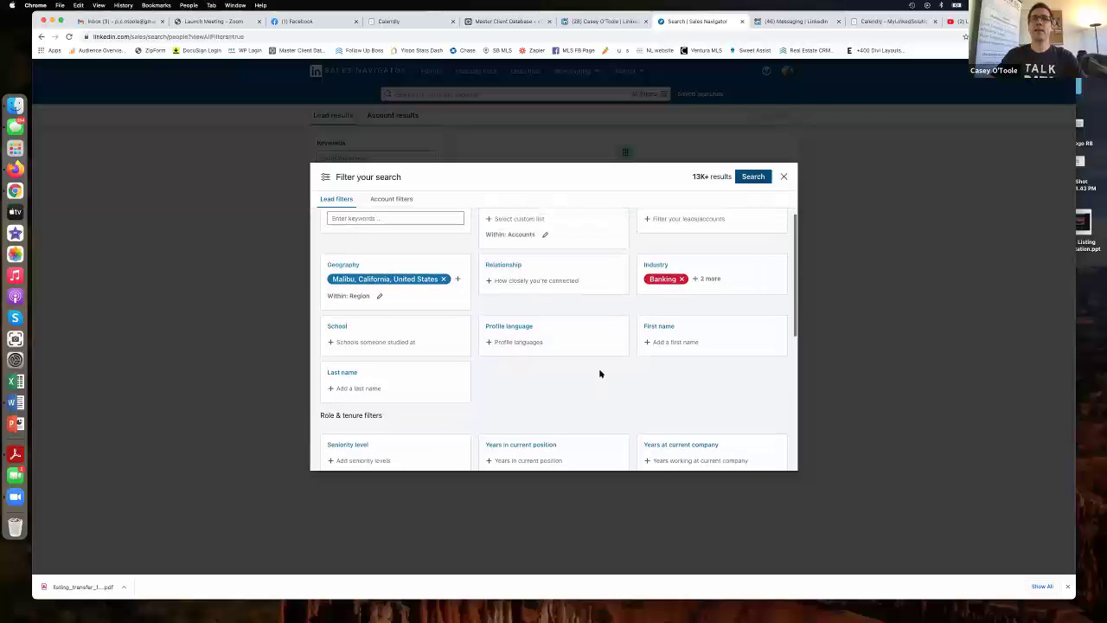
scroll(651, 314, up, 1)
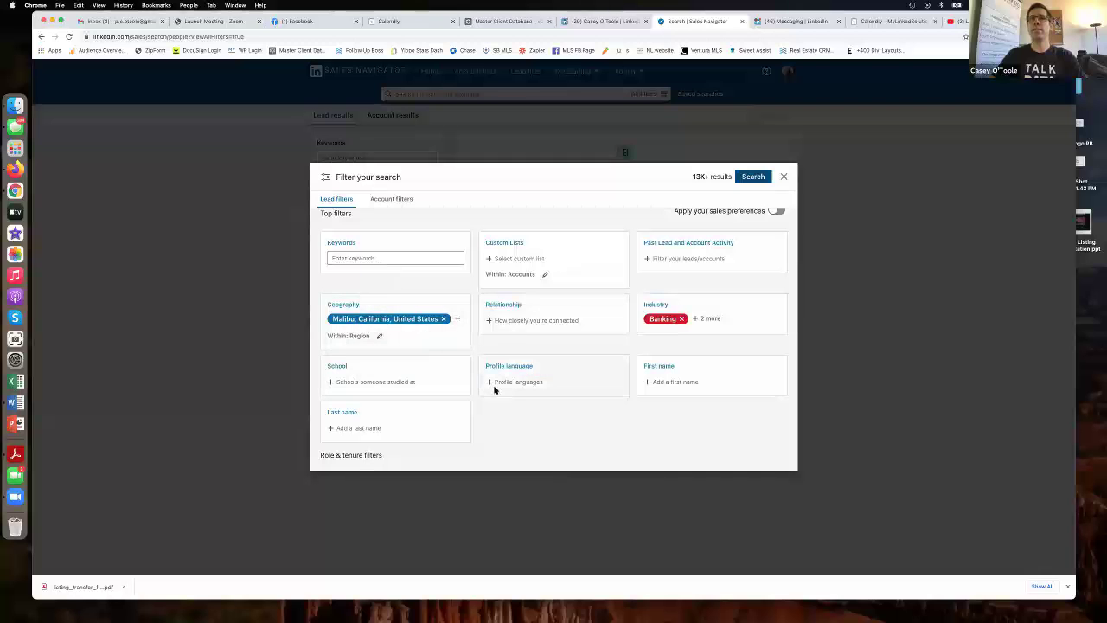
Step: Set the Years of experience filter to More than 10 years
scroll(519, 389, down, 5)
click(712, 371)
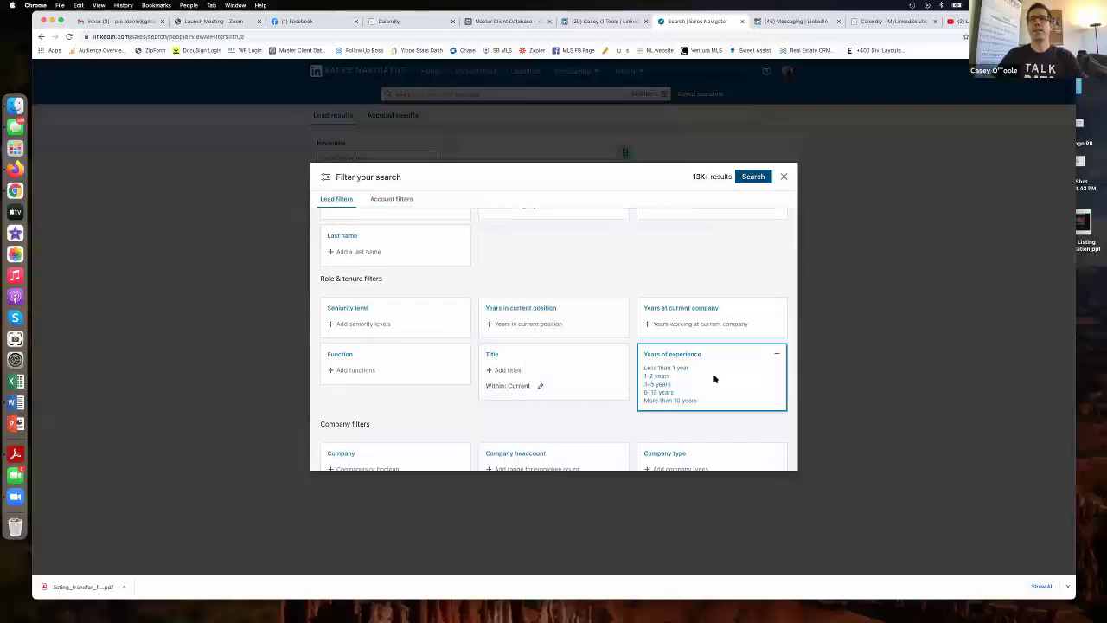
click(694, 401)
scroll(606, 295, up, 1)
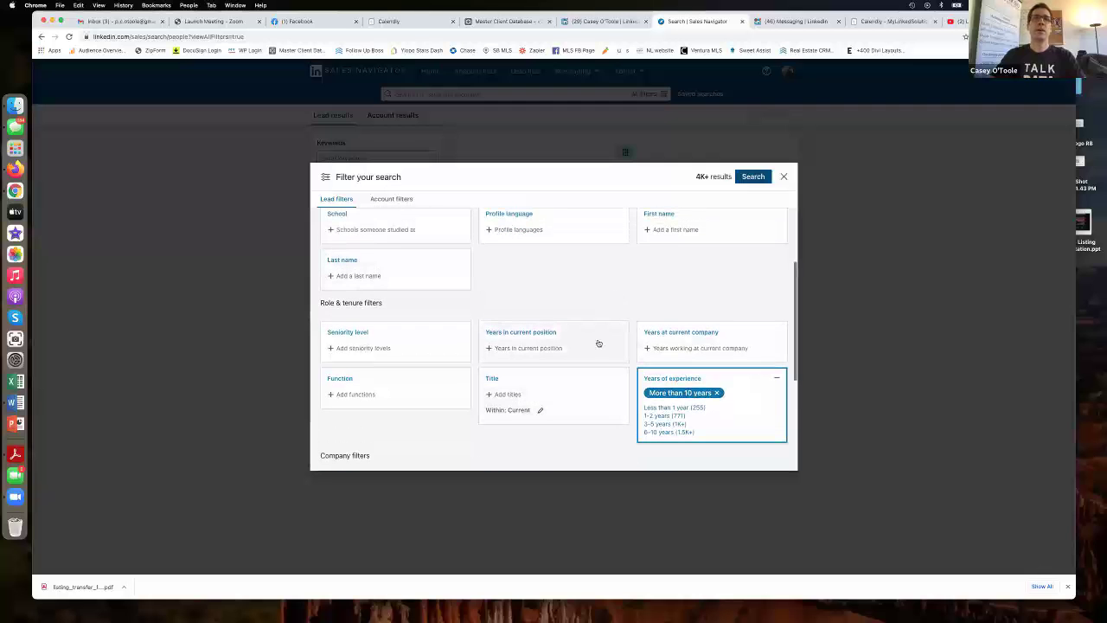
scroll(521, 322, up, 1)
scroll(541, 361, up, 2)
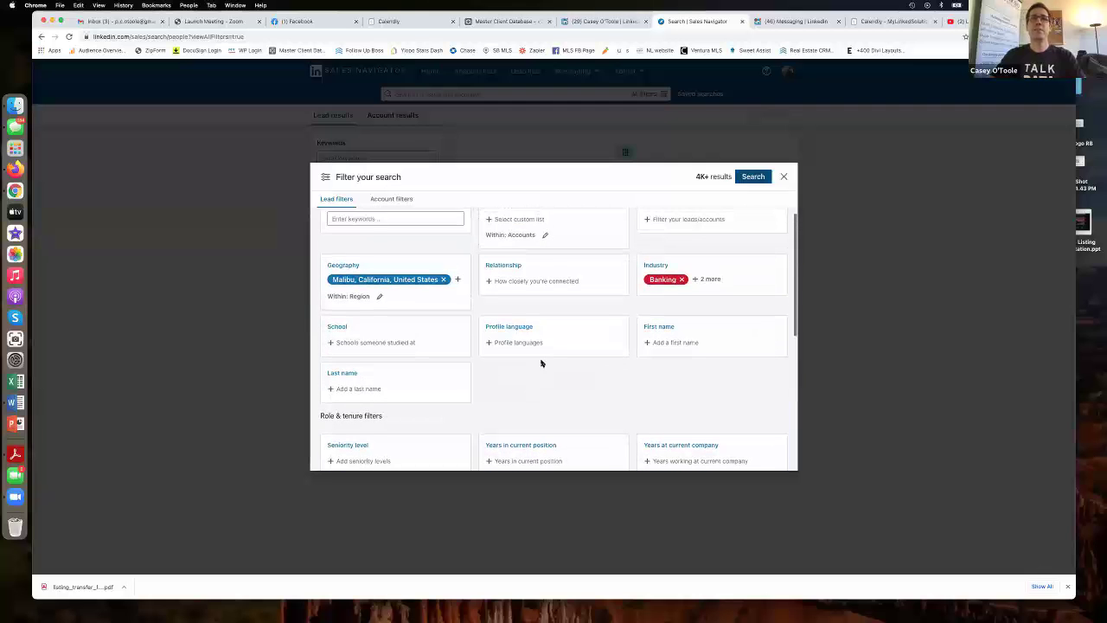
Step: Include the Owner, Partner, CXO and VP levels in the Seniority level filter
scroll(541, 361, down, 2)
click(365, 381)
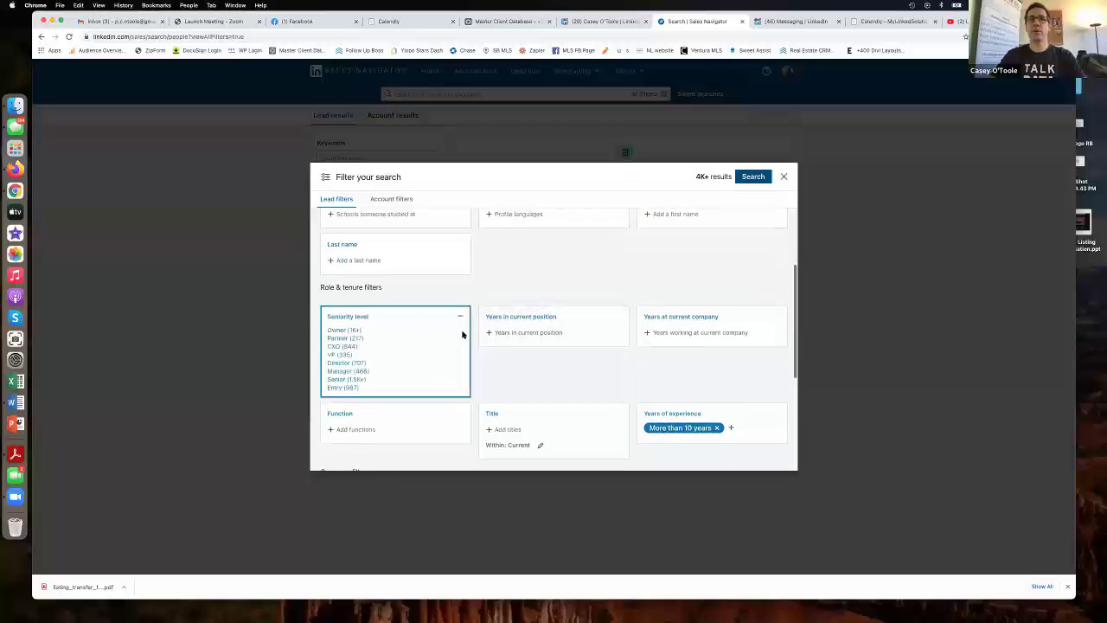
click(357, 331)
click(351, 356)
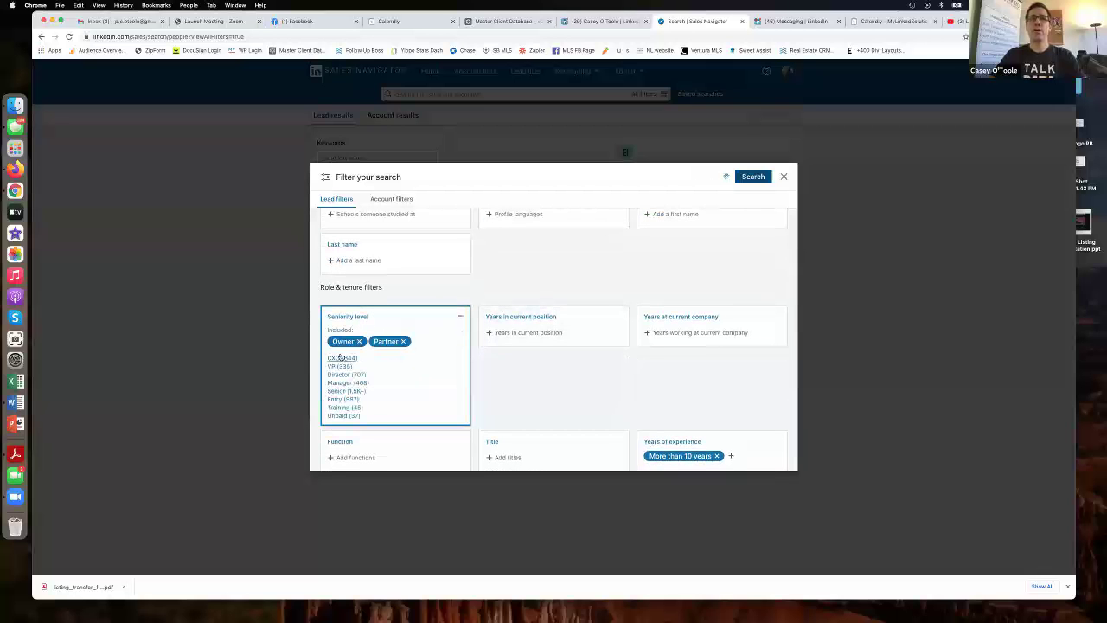
click(342, 358)
click(338, 359)
Step: Review the geography, industry, seniority and experience filters chosen for the lead search
scroll(546, 338, up, 3)
scroll(547, 338, down, 2)
scroll(546, 338, down, 2)
scroll(588, 406, up, 5)
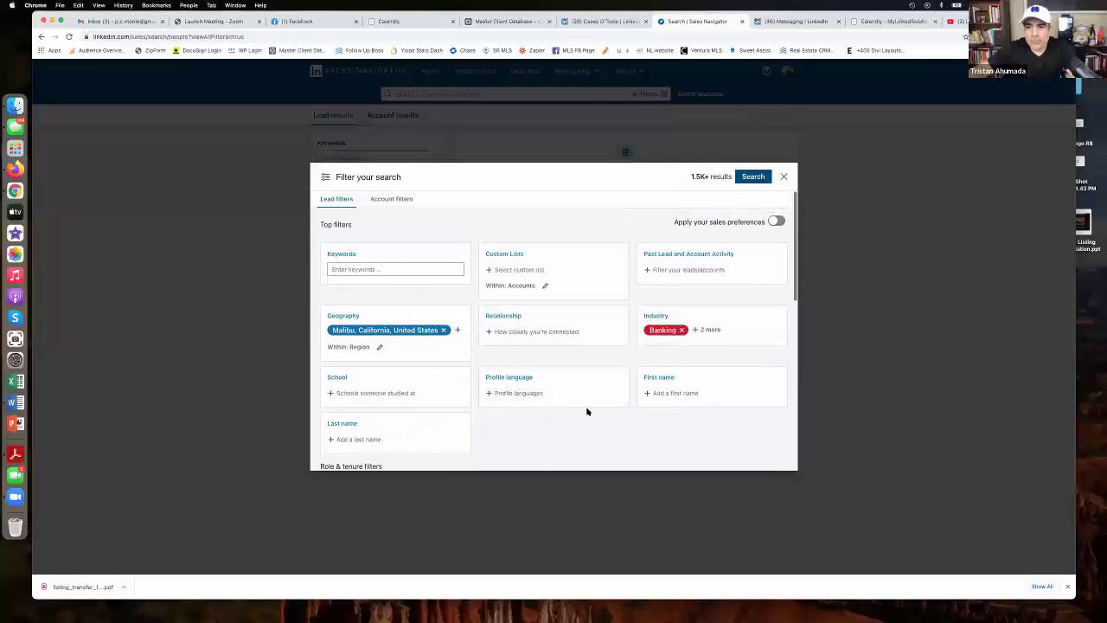
scroll(589, 405, down, 2)
click(618, 363)
scroll(619, 362, down, 2)
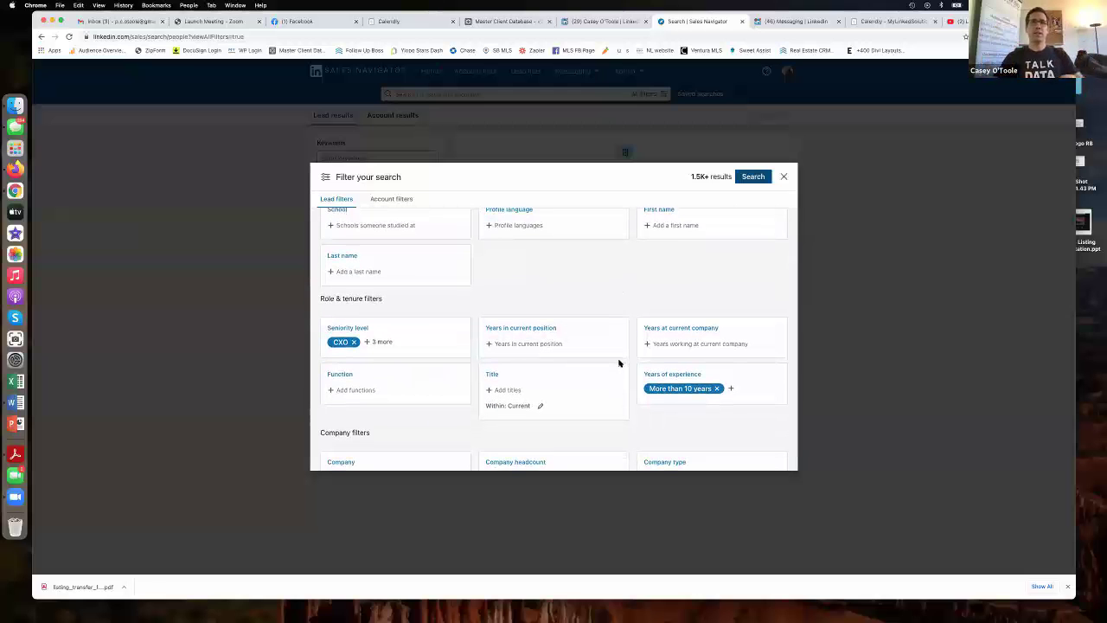
scroll(460, 283, up, 2)
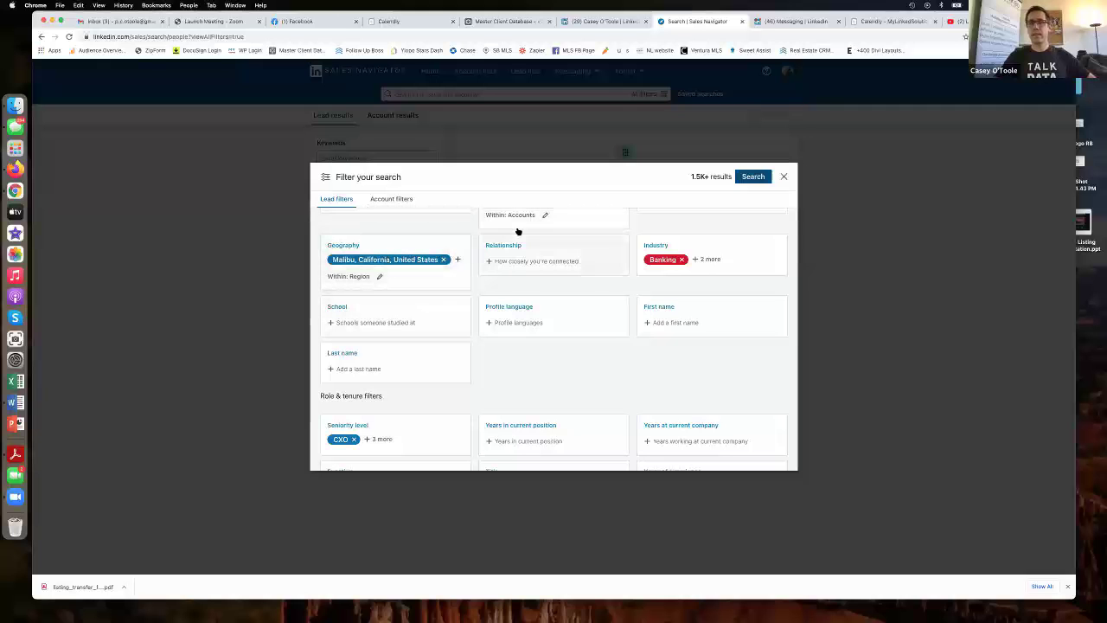
scroll(594, 349, down, 1)
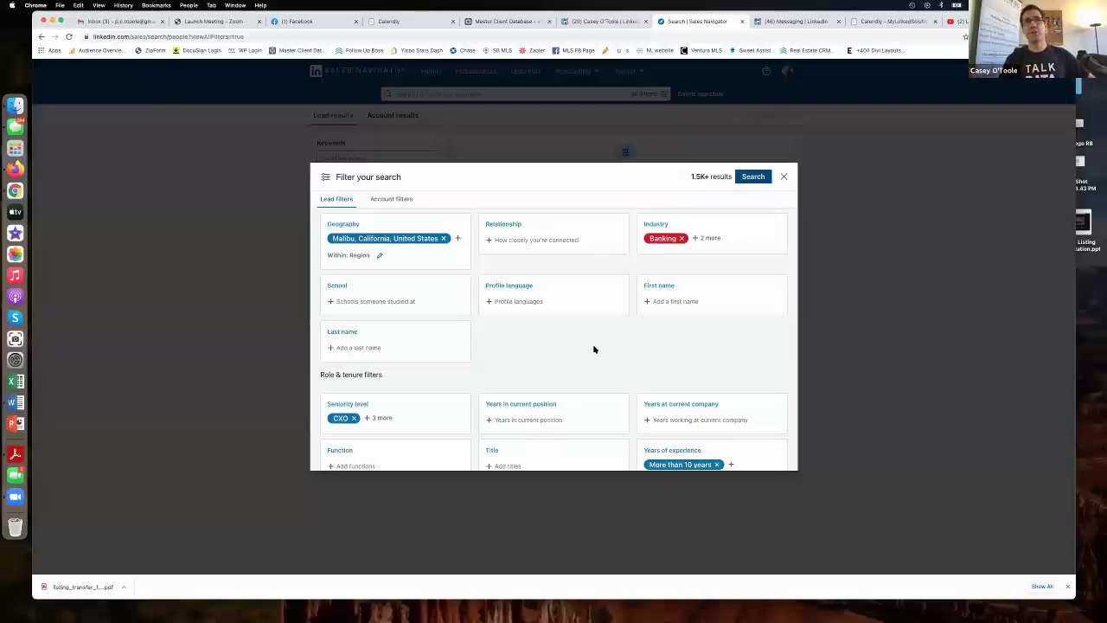
scroll(605, 363, down, 2)
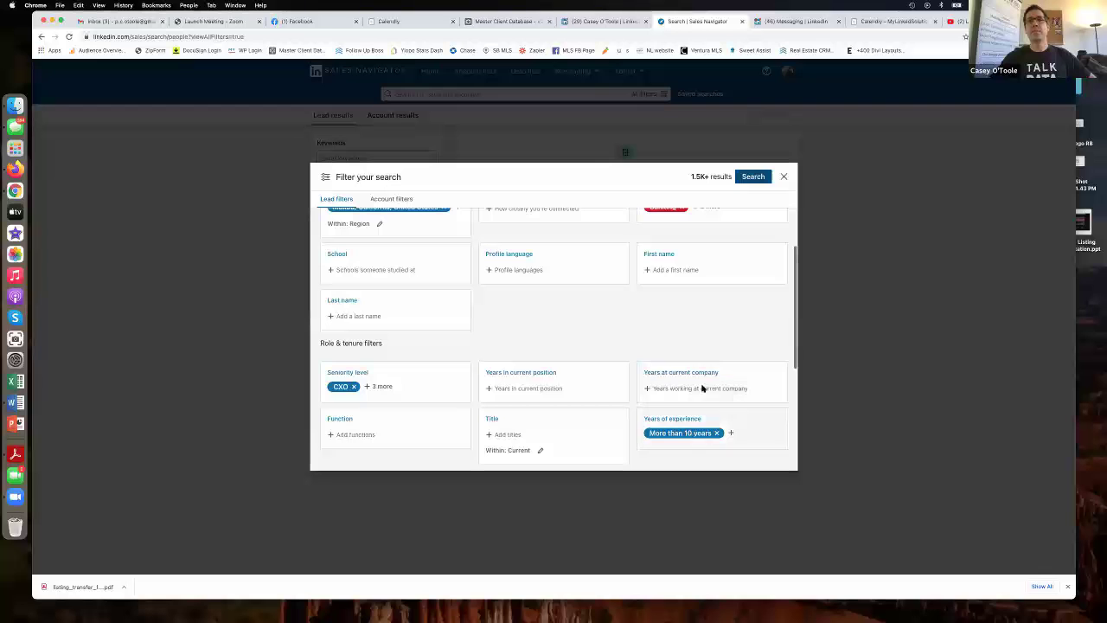
Step: Remove Malibu, California, United States from the Geography filter
scroll(655, 327, up, 3)
click(440, 272)
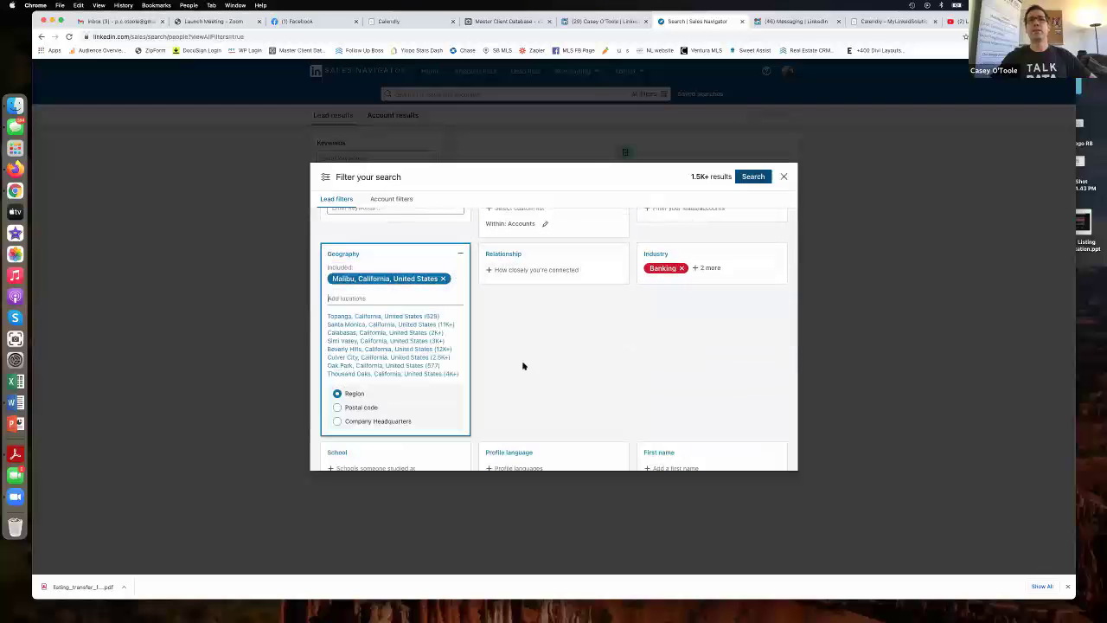
click(442, 278)
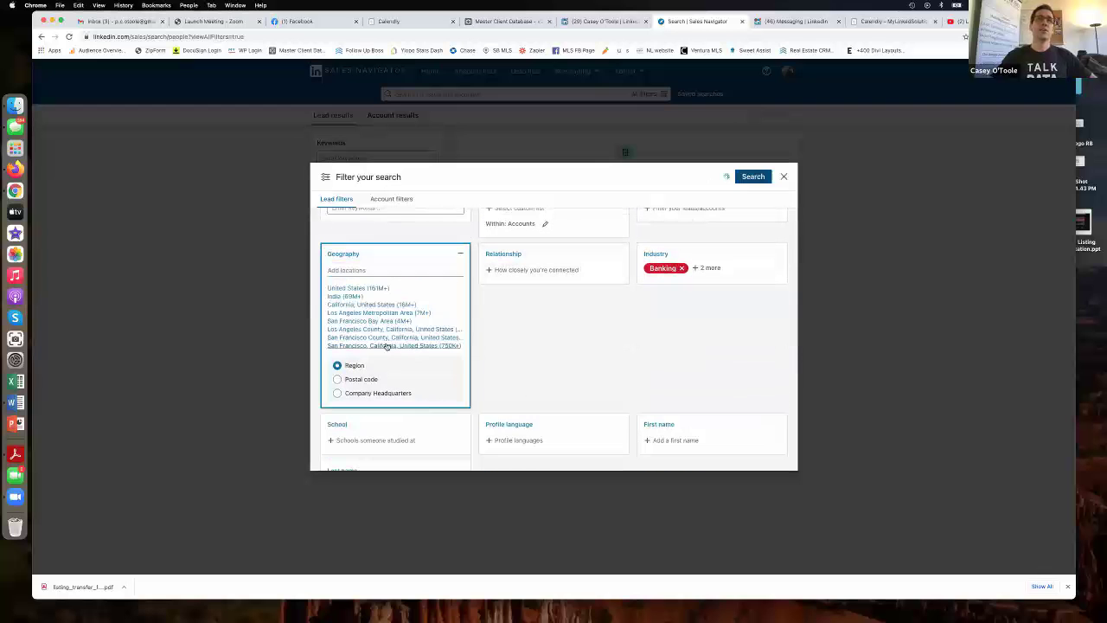
scroll(375, 326, up, 1)
text(u)
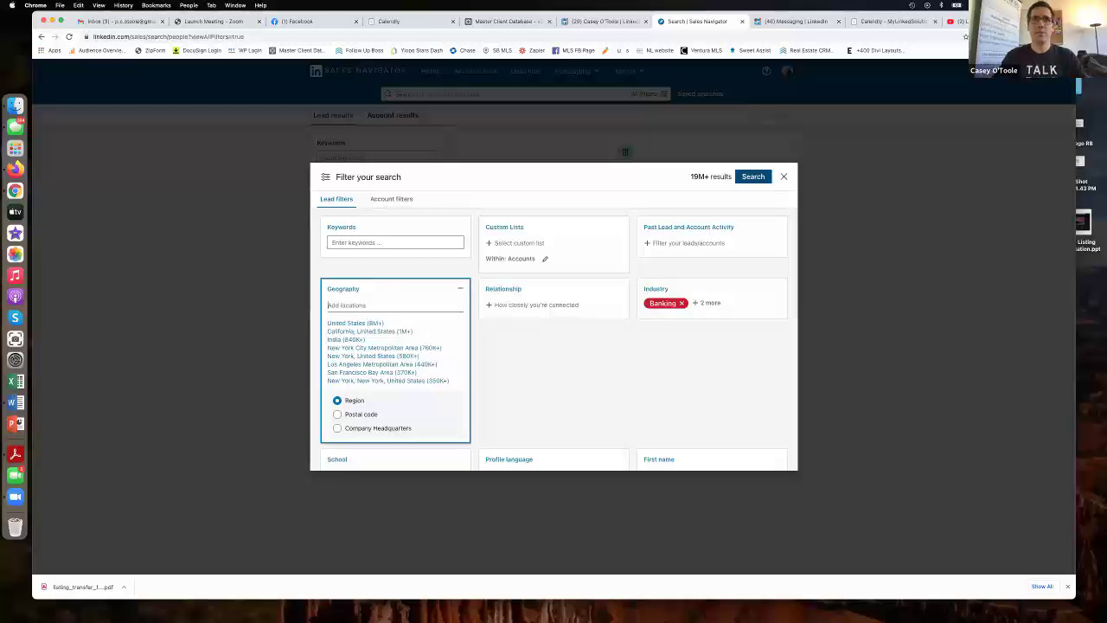
text(c san di)
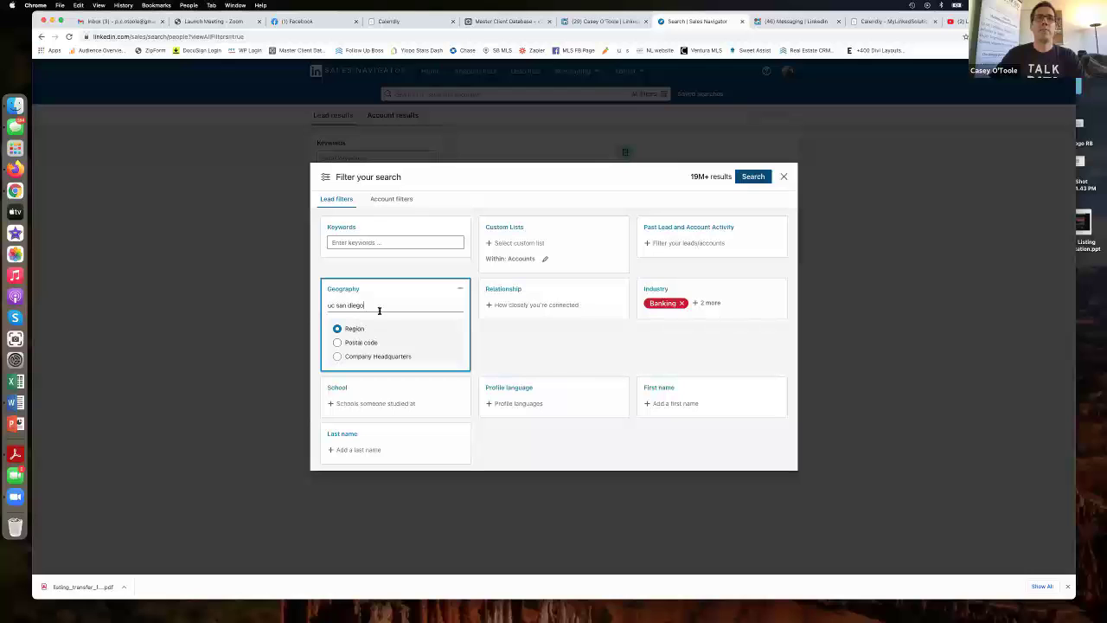
text(ego)
click(513, 330)
Step: Set the School filter to UC San Diego
scroll(427, 337, down, 1)
click(427, 337)
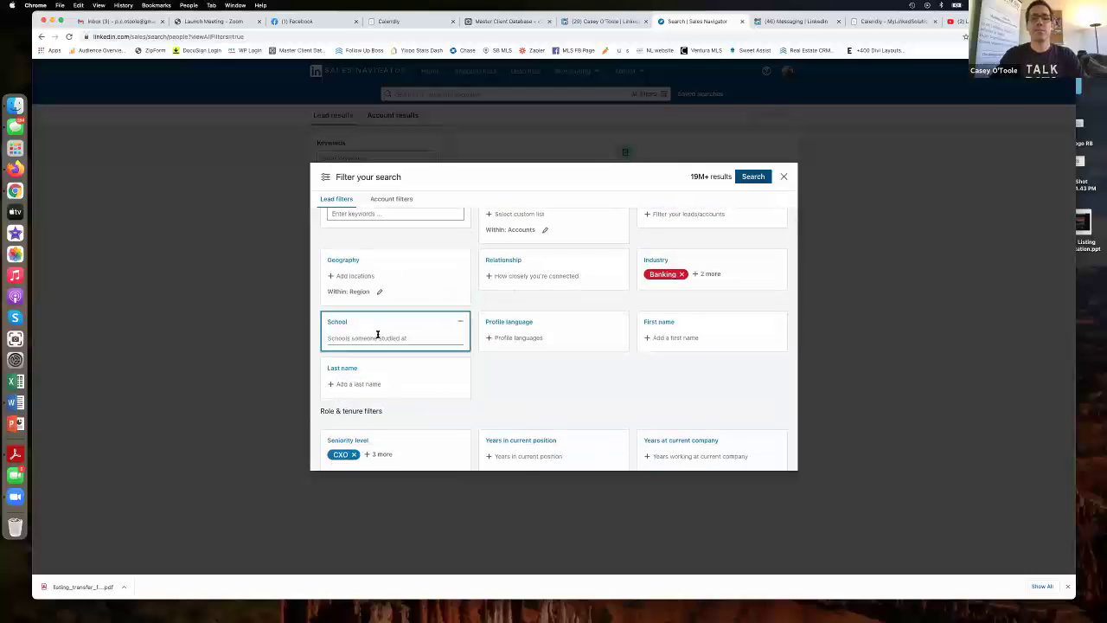
text(un)
key(BackSpace)
text(c san diego)
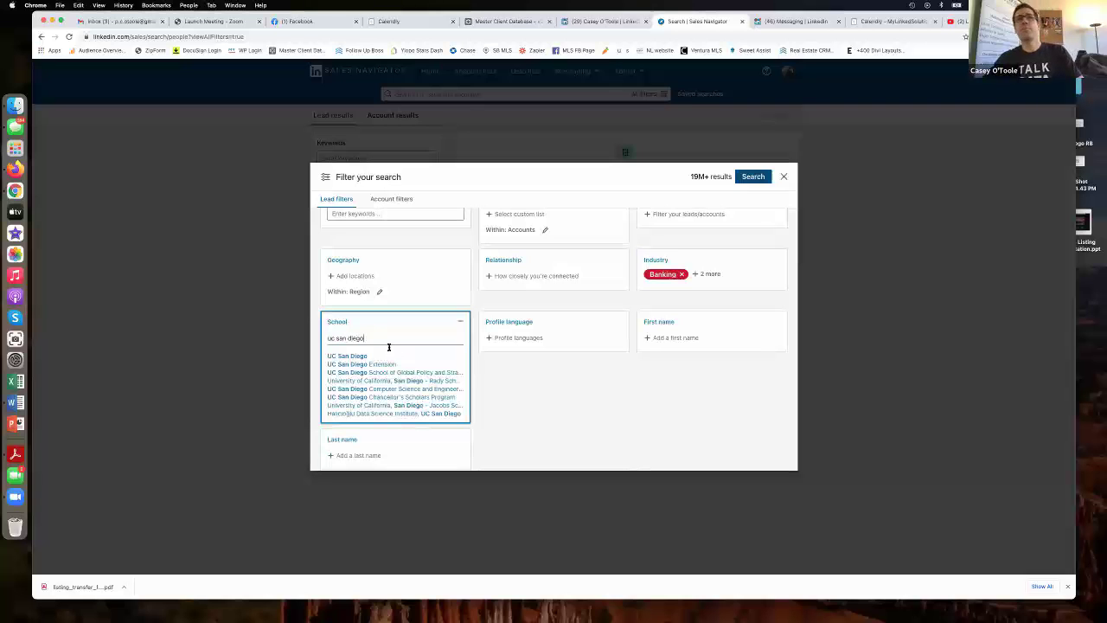
click(352, 355)
click(575, 390)
scroll(578, 392, down, 1)
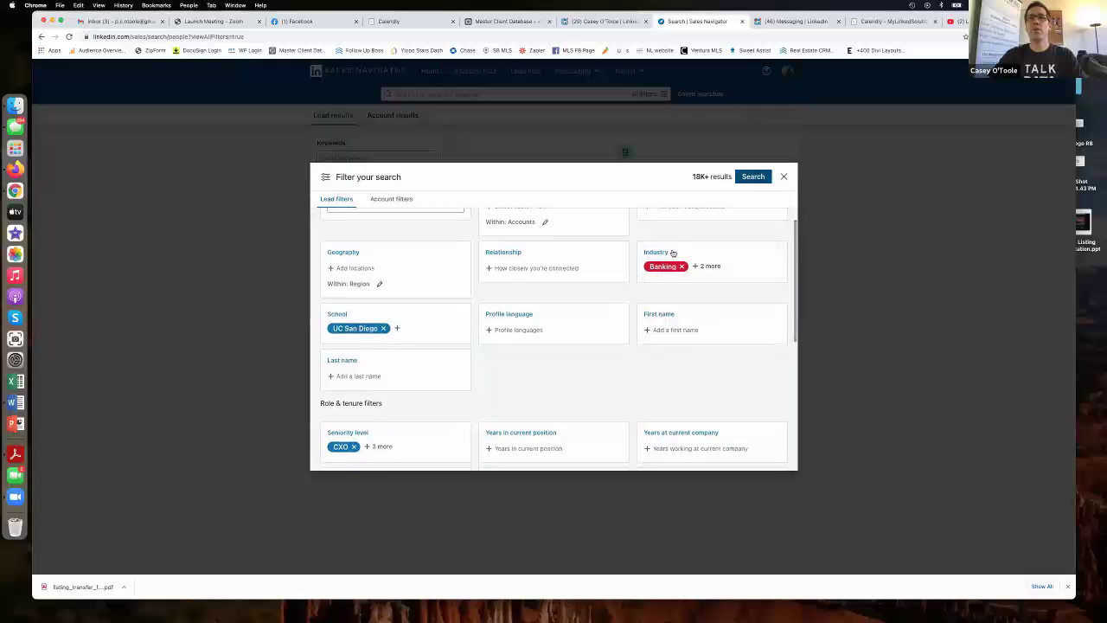
Step: Review the School, Industry, Seniority level and Years of experience filters set for the lead search
scroll(662, 303, down, 3)
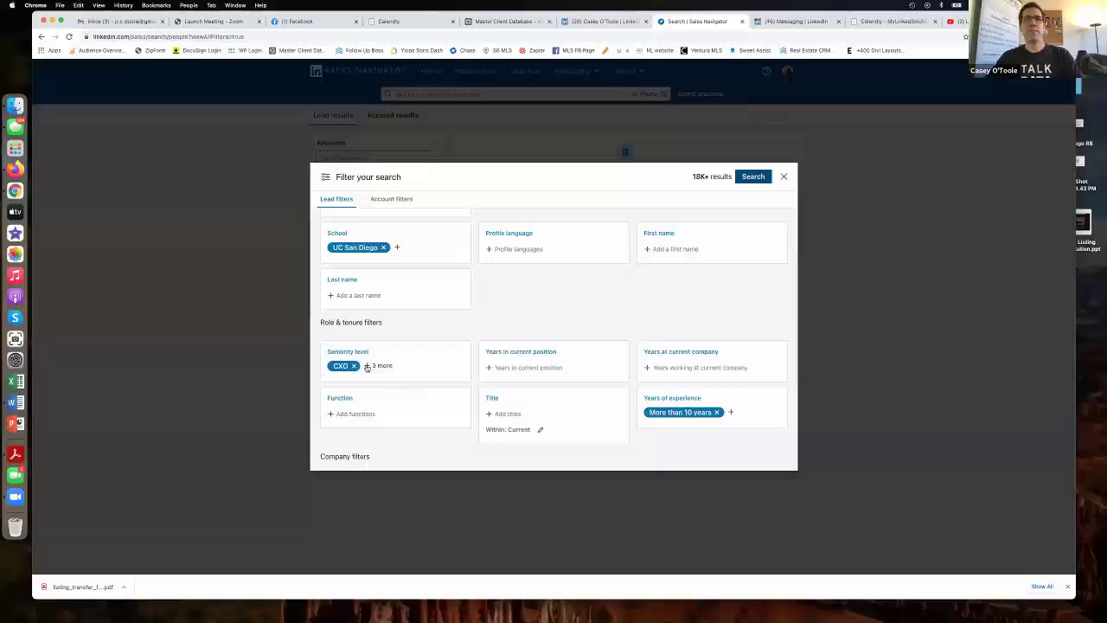
scroll(366, 367, up, 3)
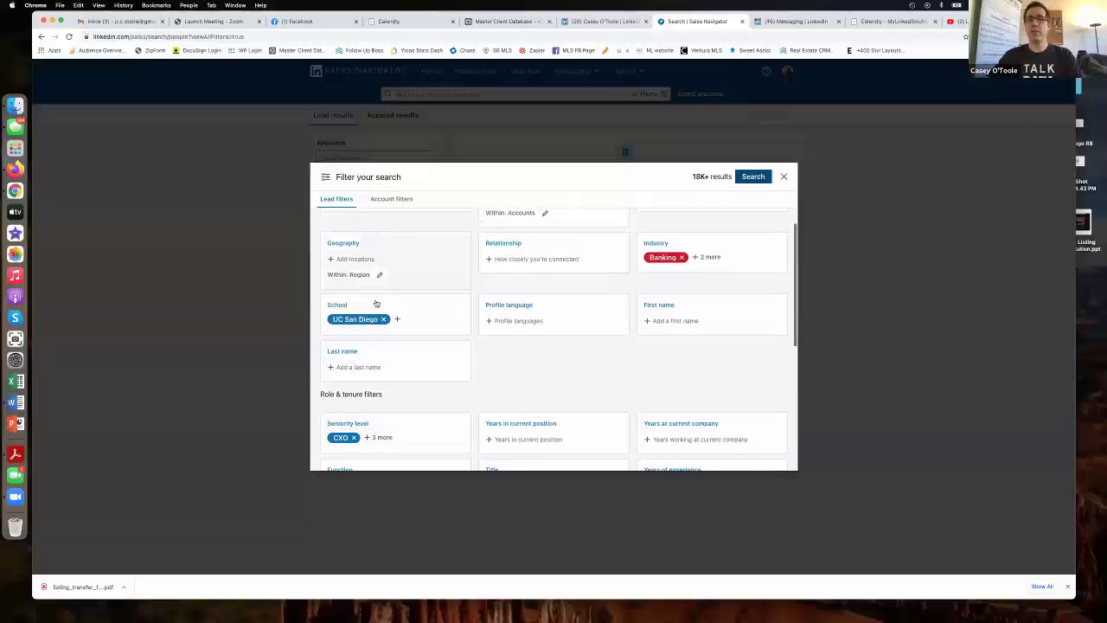
scroll(407, 329, up, 1)
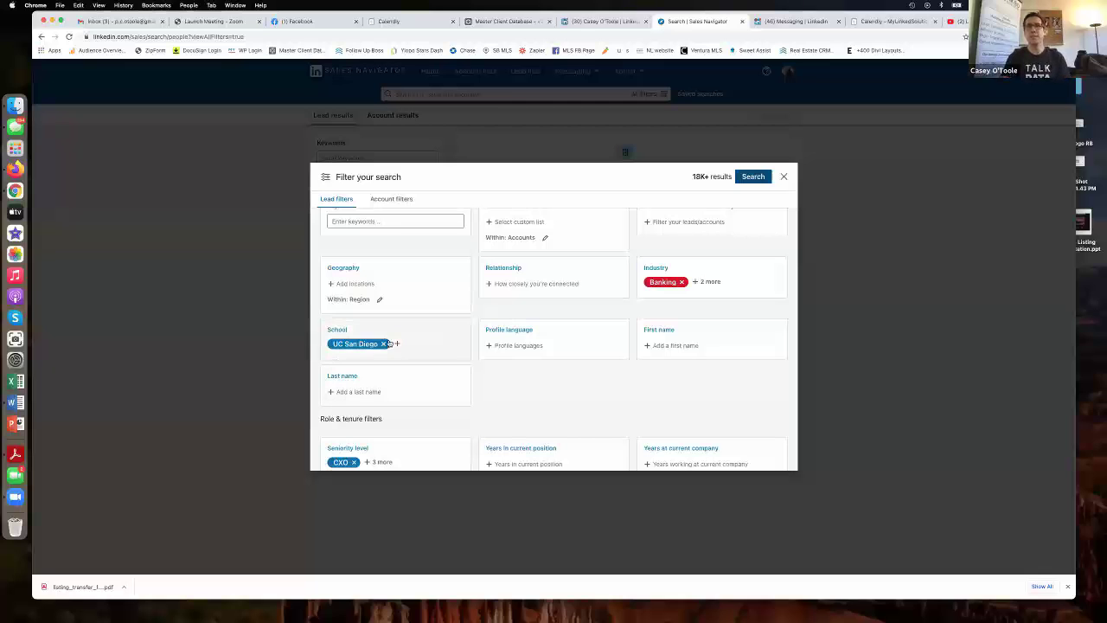
scroll(519, 354, down, 3)
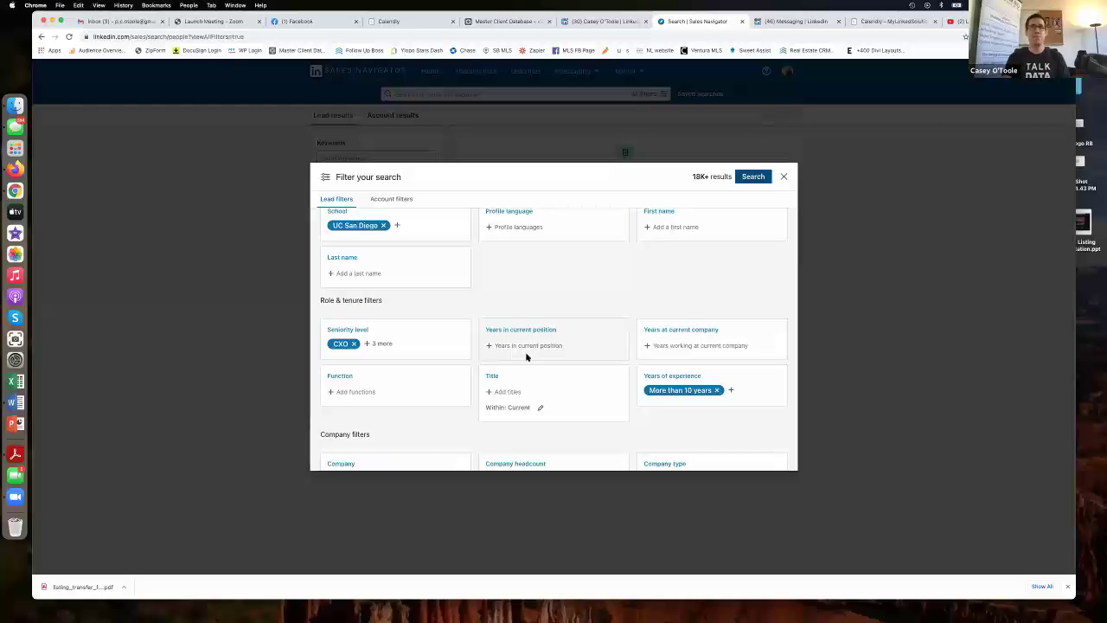
scroll(618, 353, up, 5)
scroll(617, 354, down, 8)
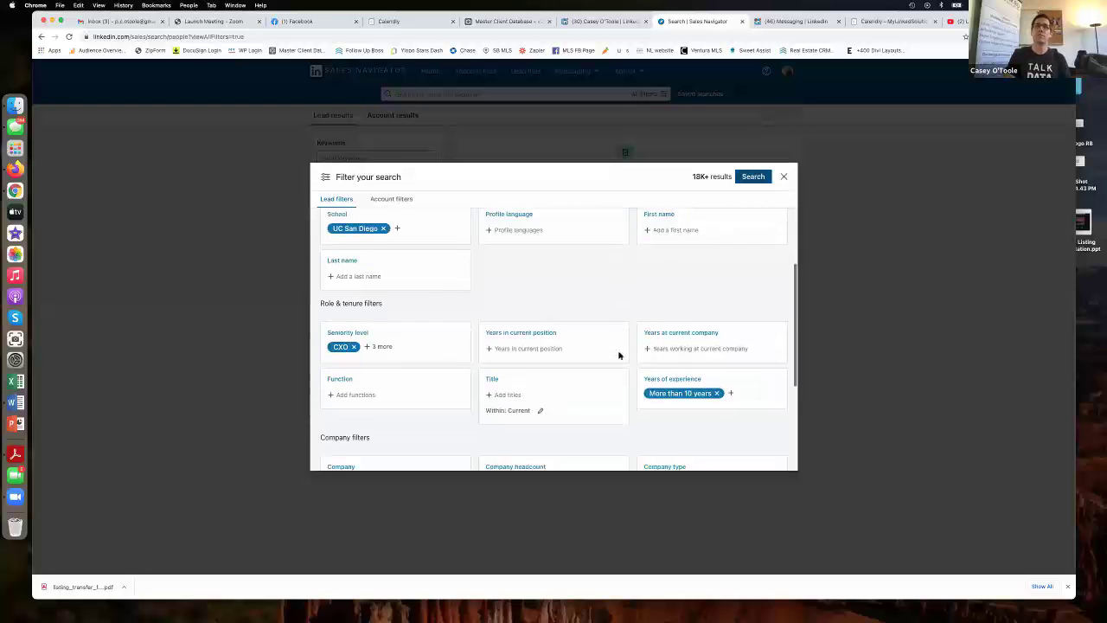
scroll(620, 355, down, 1)
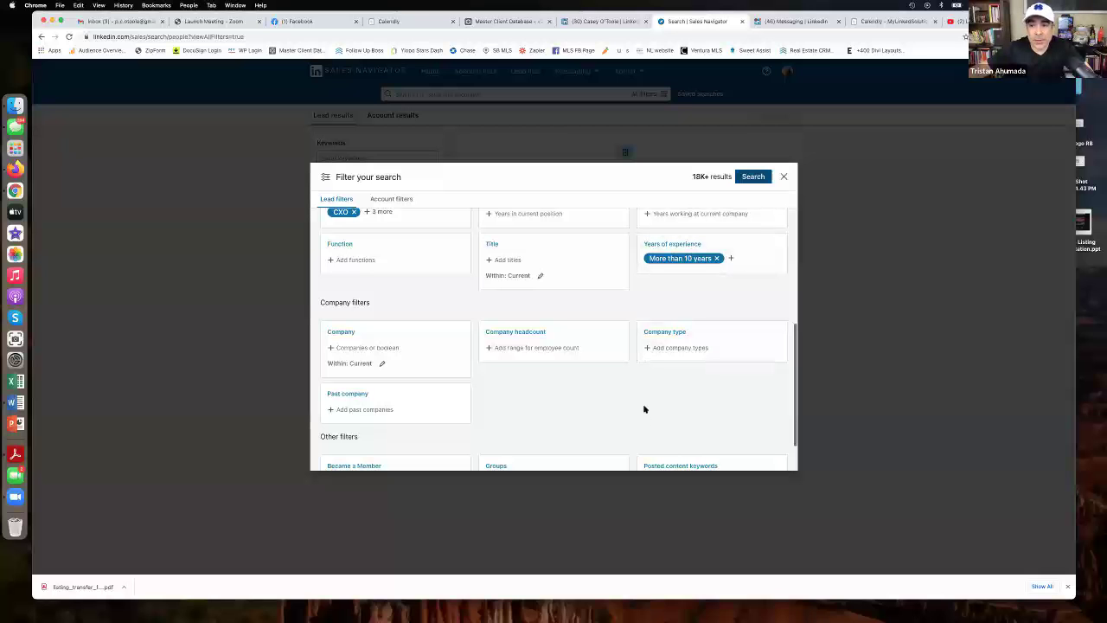
scroll(638, 386, up, 1)
scroll(639, 388, up, 4)
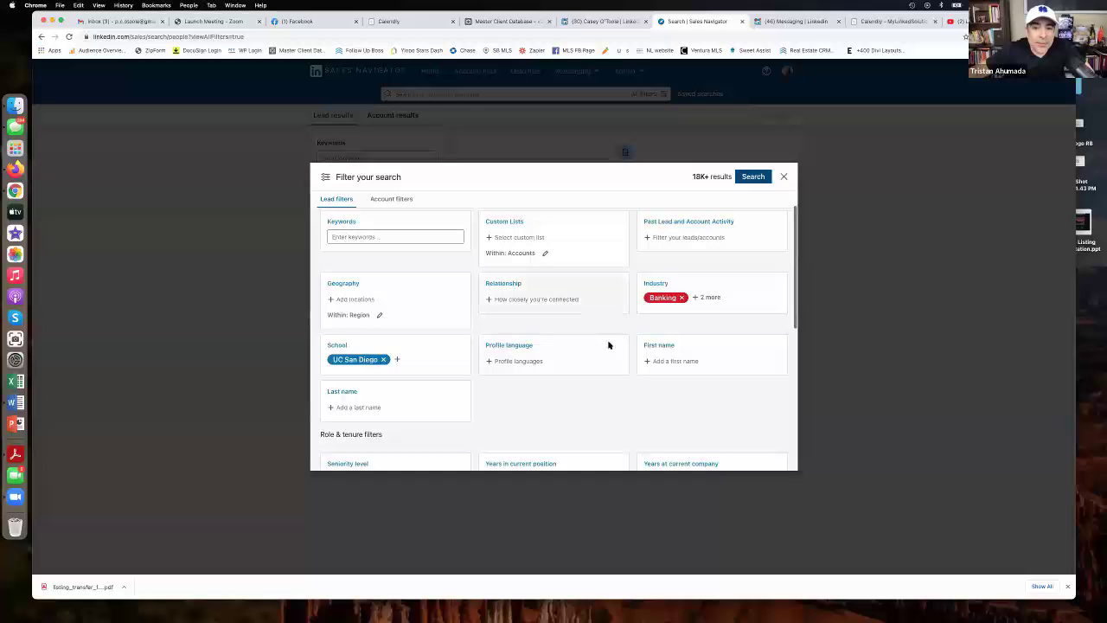
scroll(622, 435, up, 1)
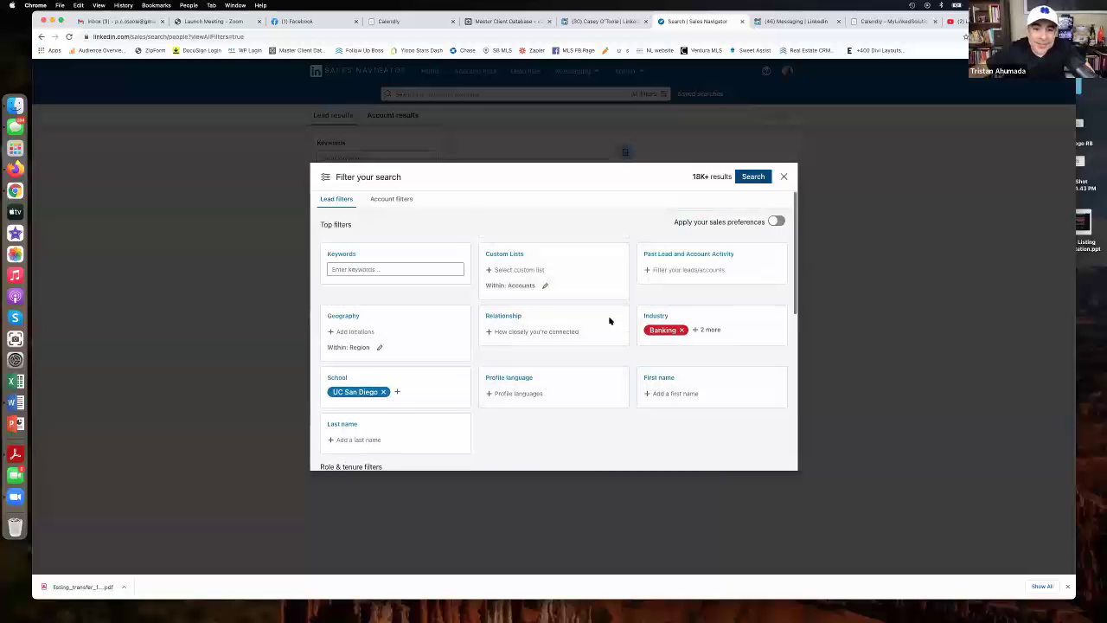
Step: Examine the available company filters and other filters, including company headcount, company type, past company, groups and posted content keywords
scroll(613, 328, down, 4)
scroll(613, 352, down, 5)
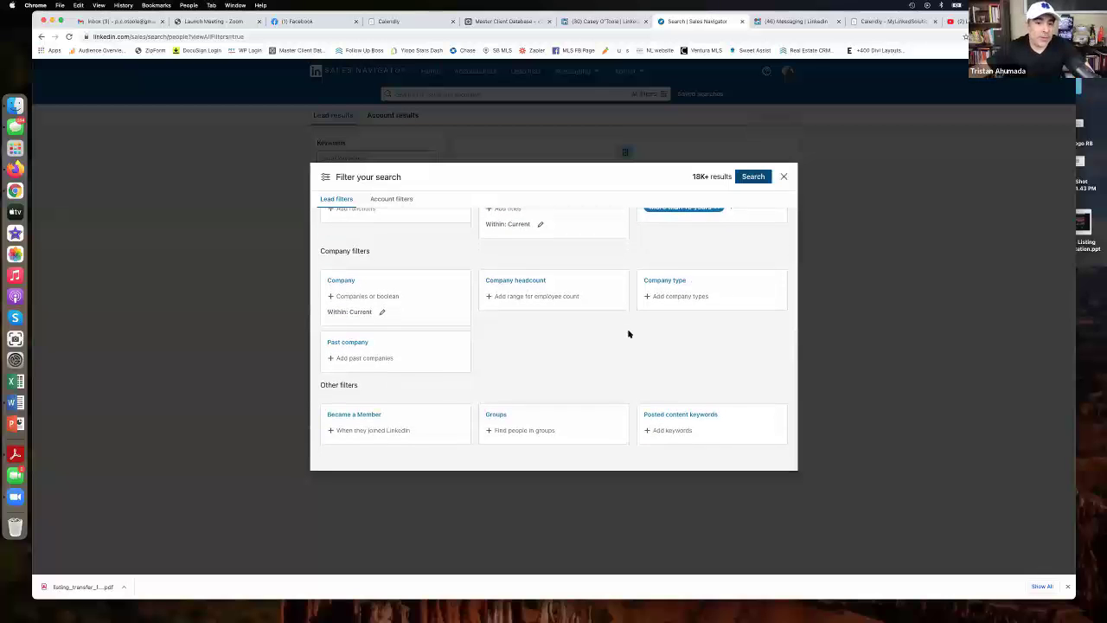
scroll(603, 334, up, 2)
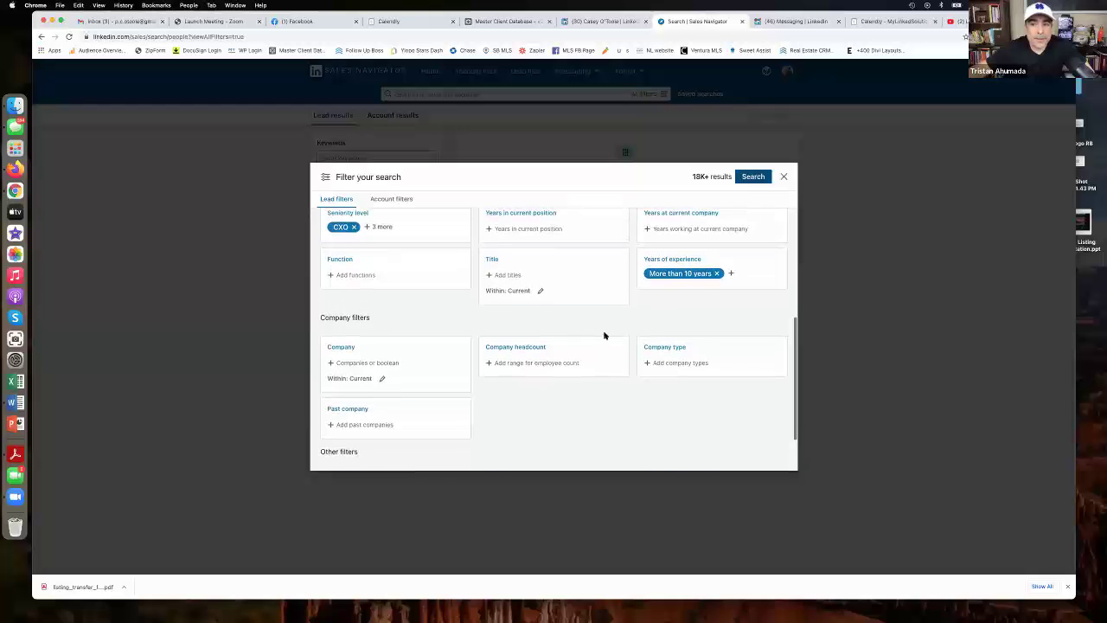
scroll(657, 339, up, 3)
scroll(657, 342, down, 3)
scroll(664, 408, up, 1)
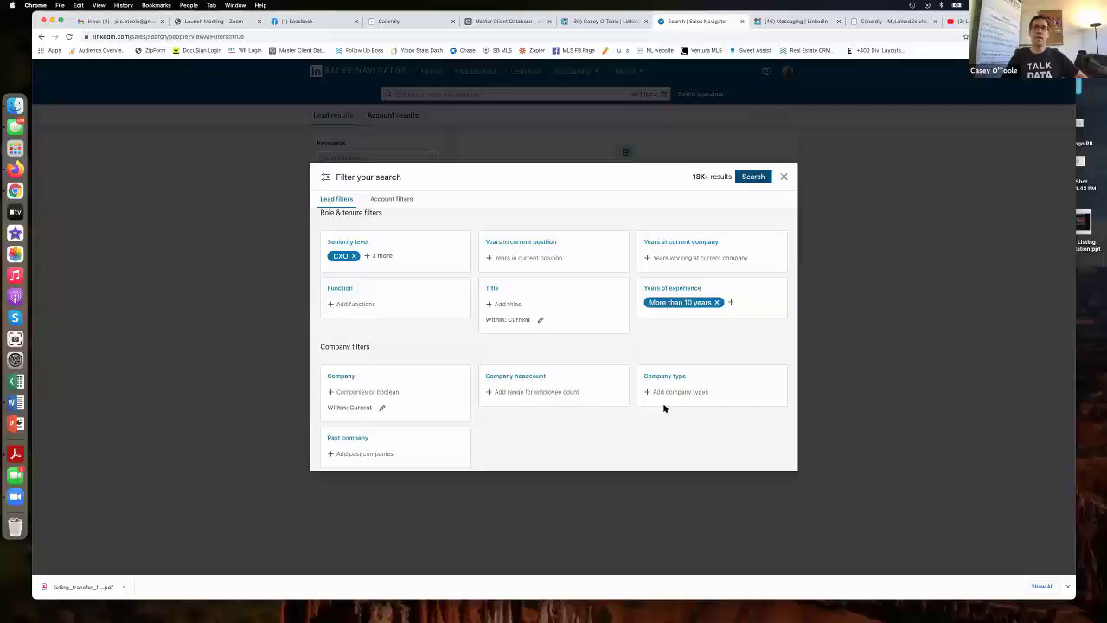
scroll(667, 380, up, 2)
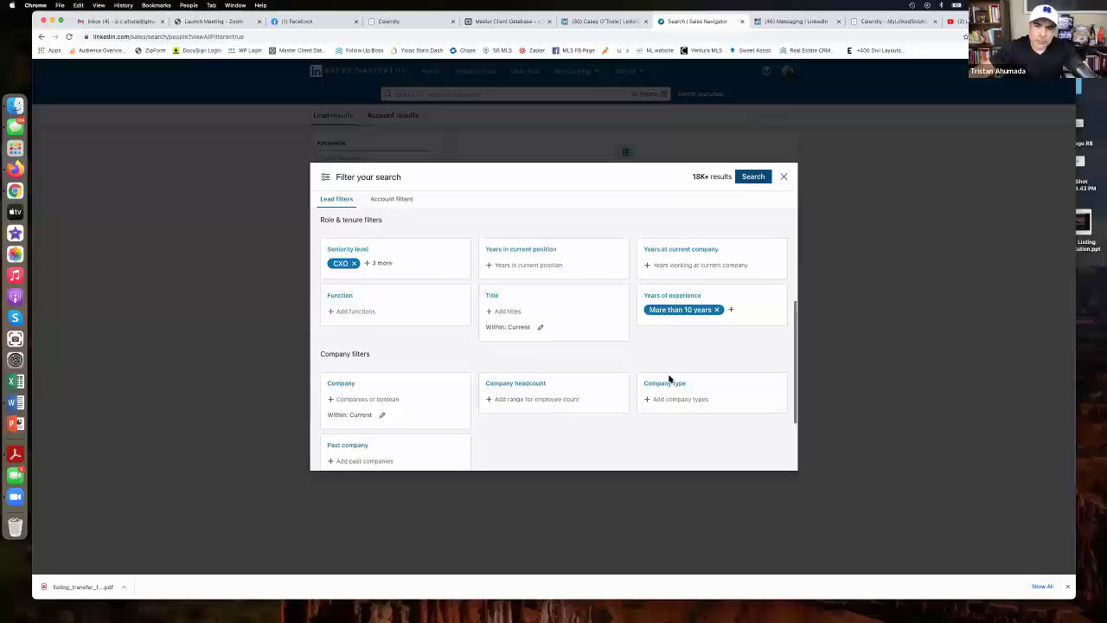
scroll(682, 302, up, 2)
scroll(657, 316, down, 3)
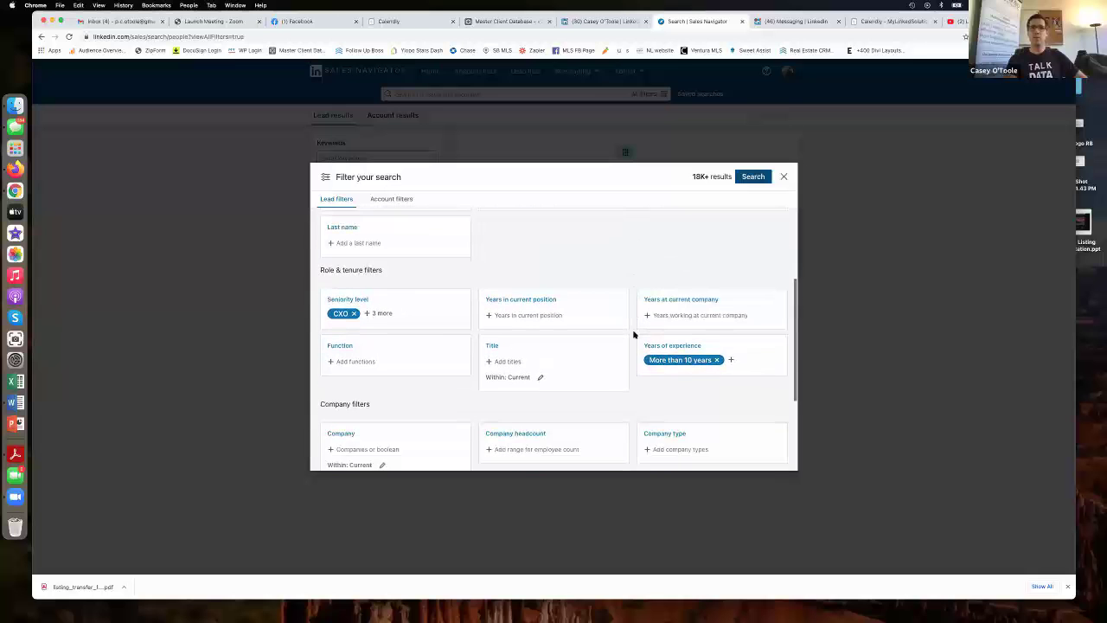
scroll(571, 305, up, 3)
scroll(563, 309, up, 1)
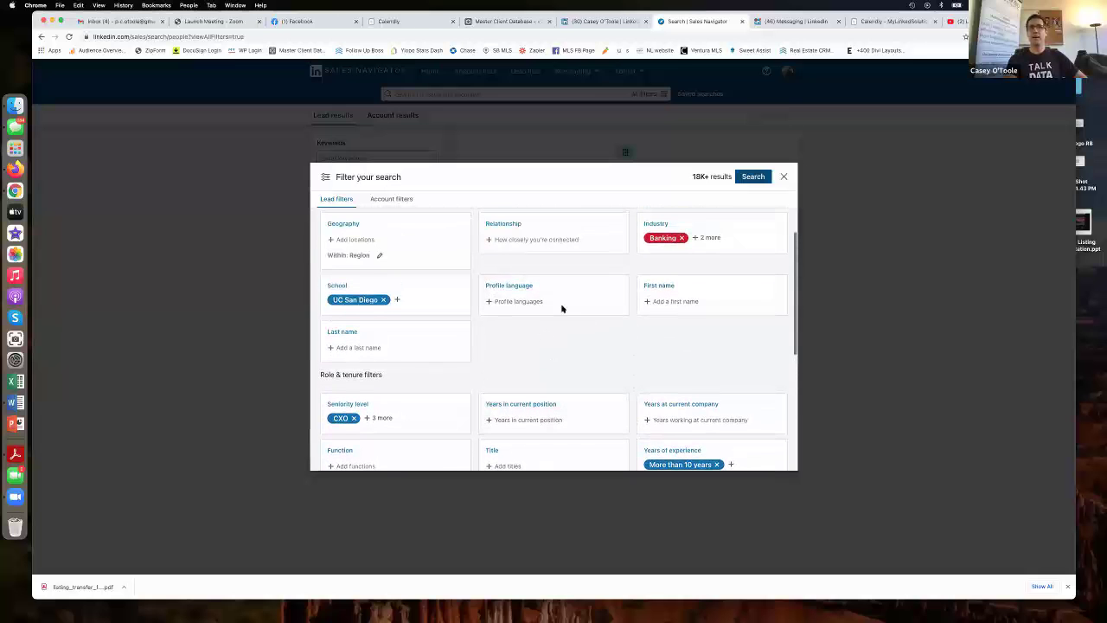
scroll(545, 320, up, 1)
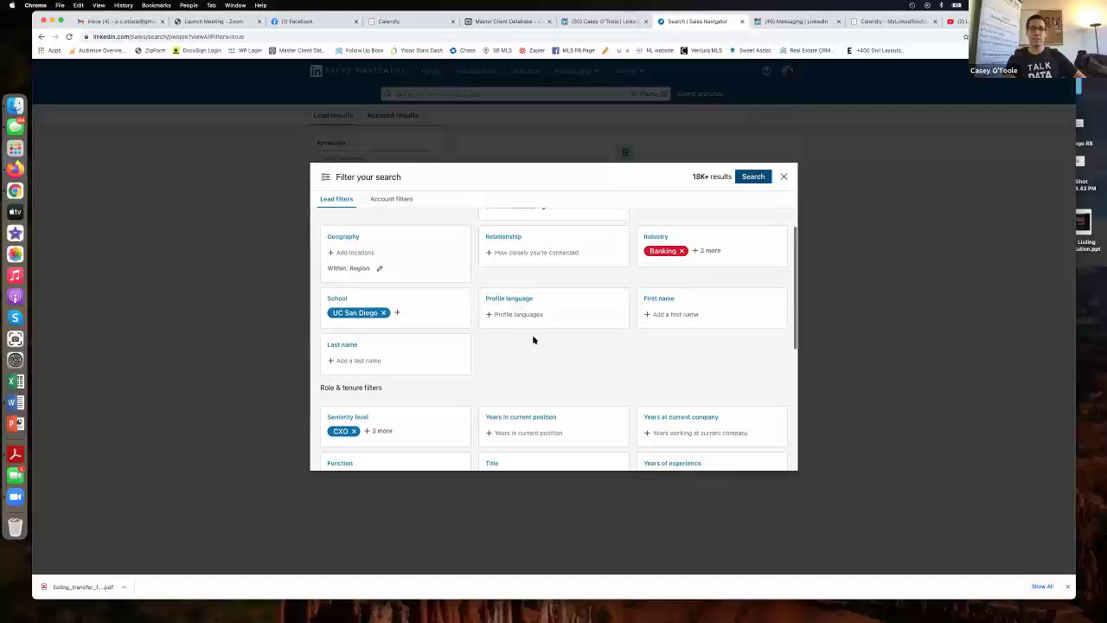
scroll(541, 384, up, 1)
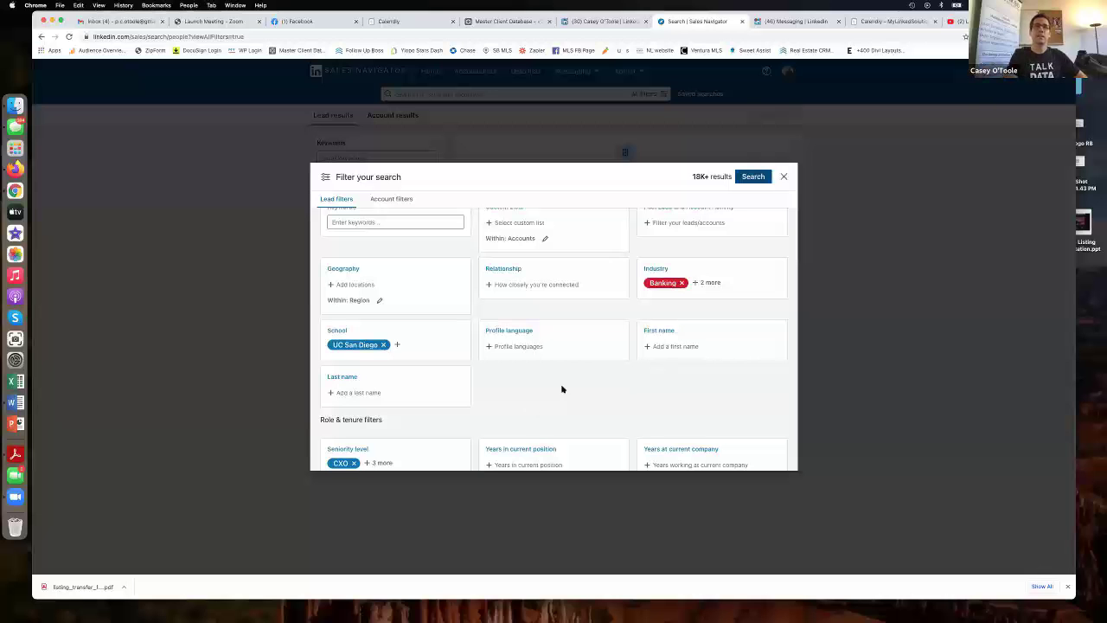
scroll(561, 388, up, 1)
scroll(561, 388, down, 5)
scroll(509, 359, down, 2)
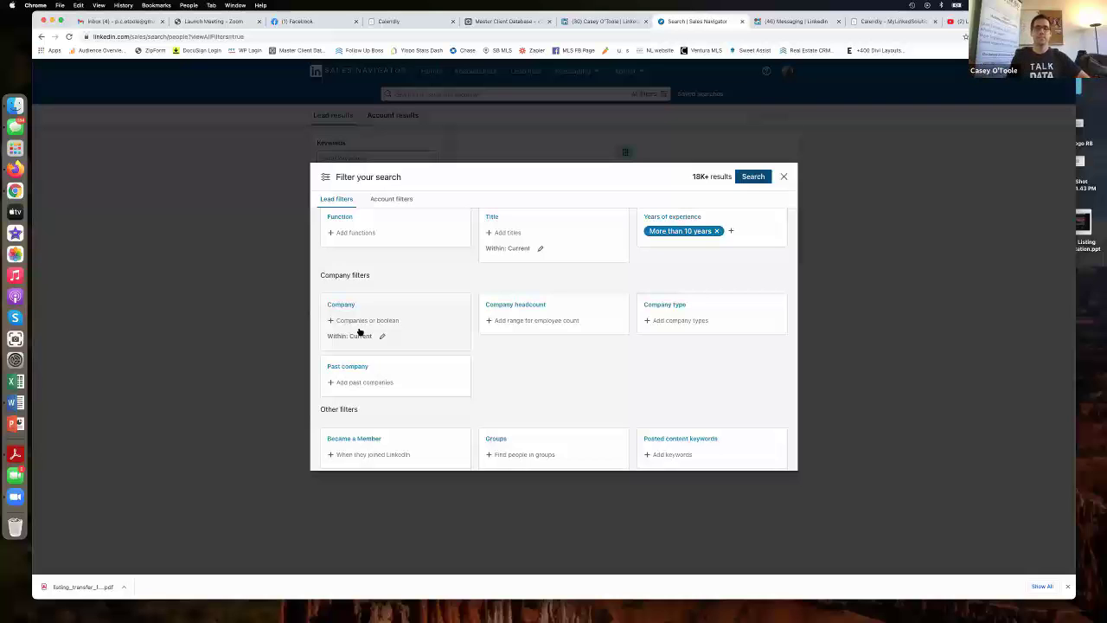
scroll(647, 417, up, 2)
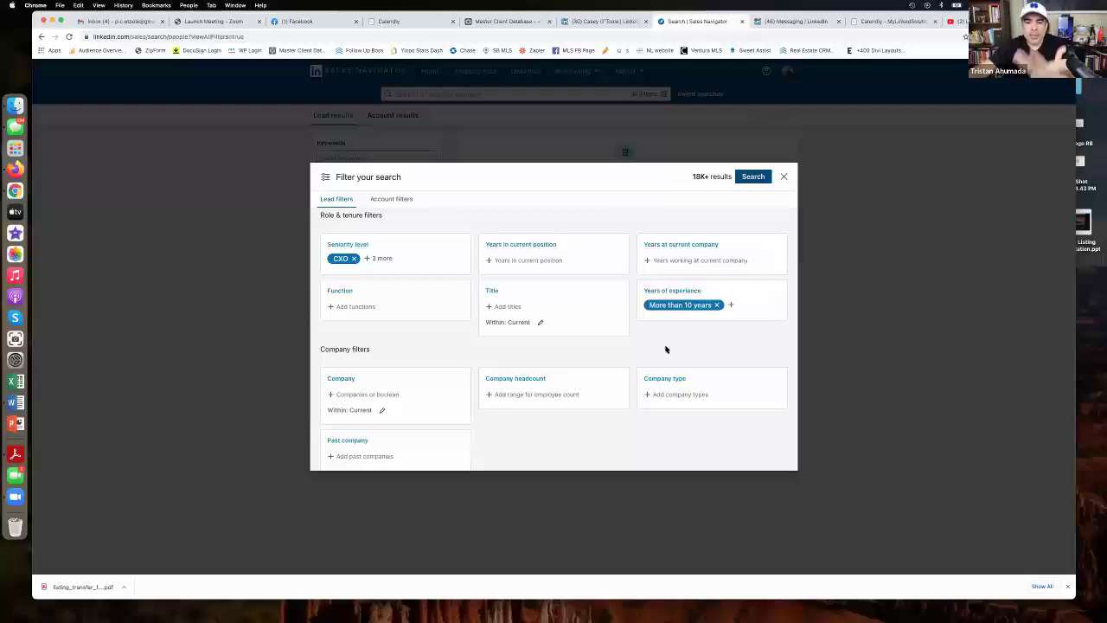
scroll(599, 425, up, 2)
scroll(600, 426, up, 1)
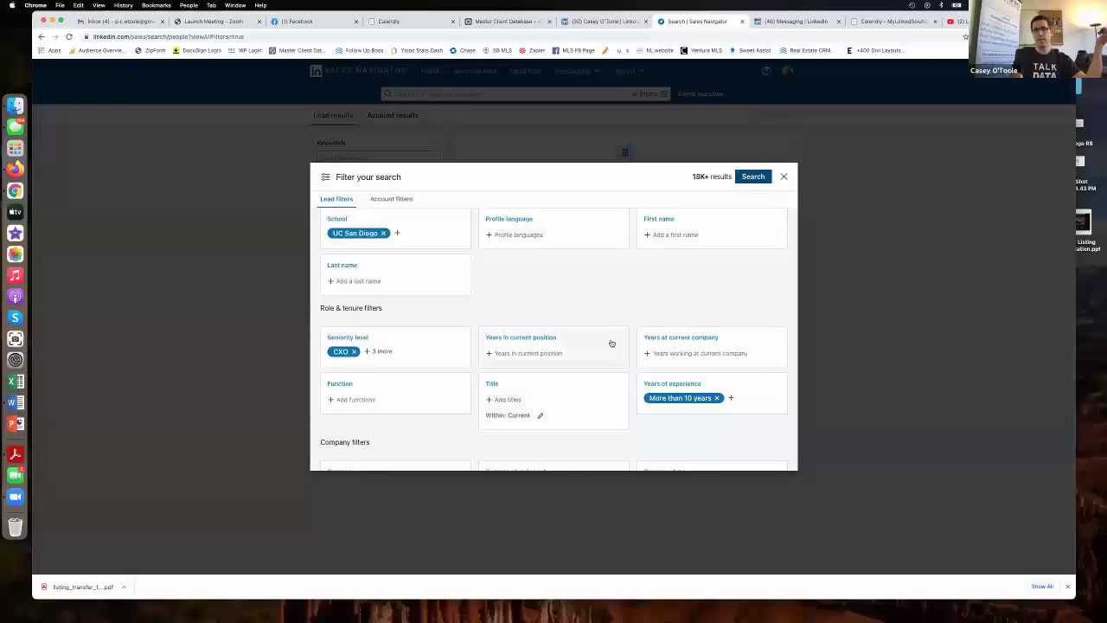
scroll(639, 416, up, 1)
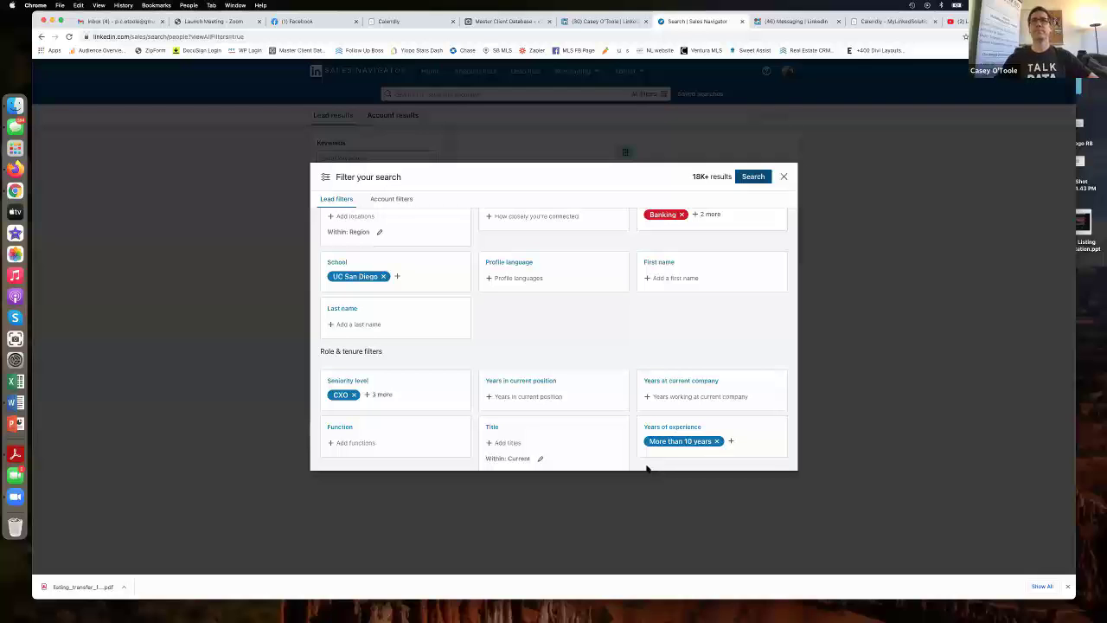
scroll(620, 323, up, 2)
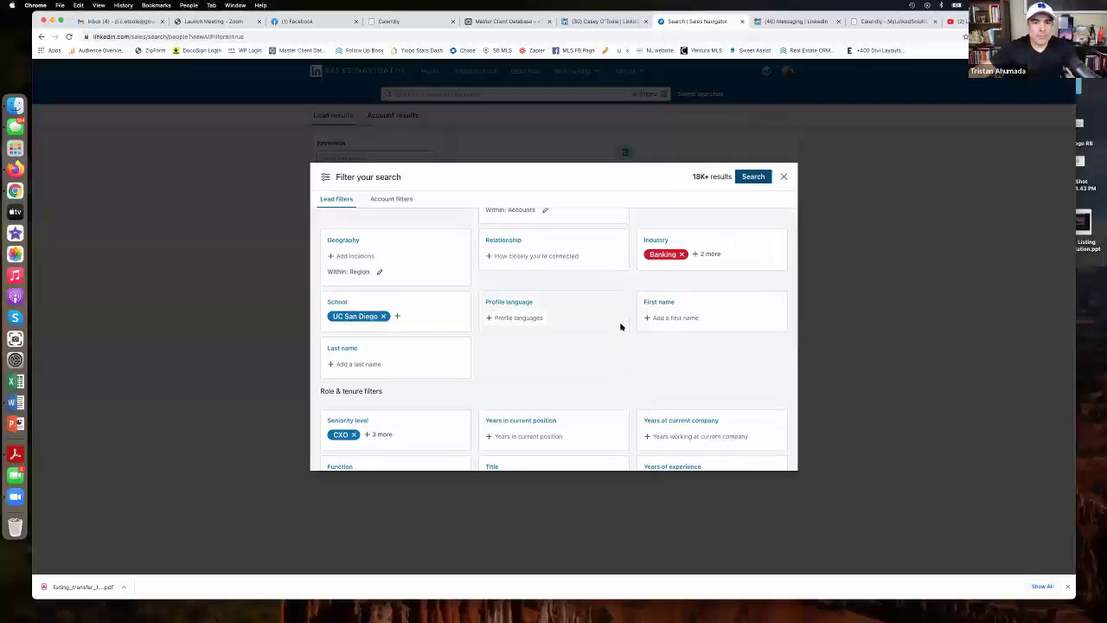
scroll(620, 326, up, 3)
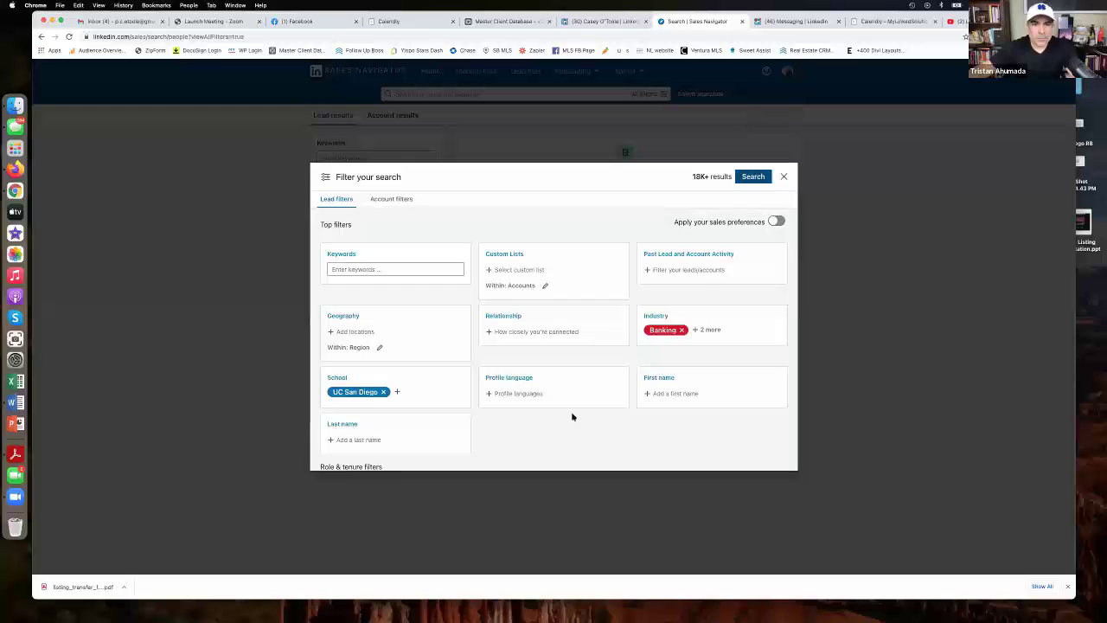